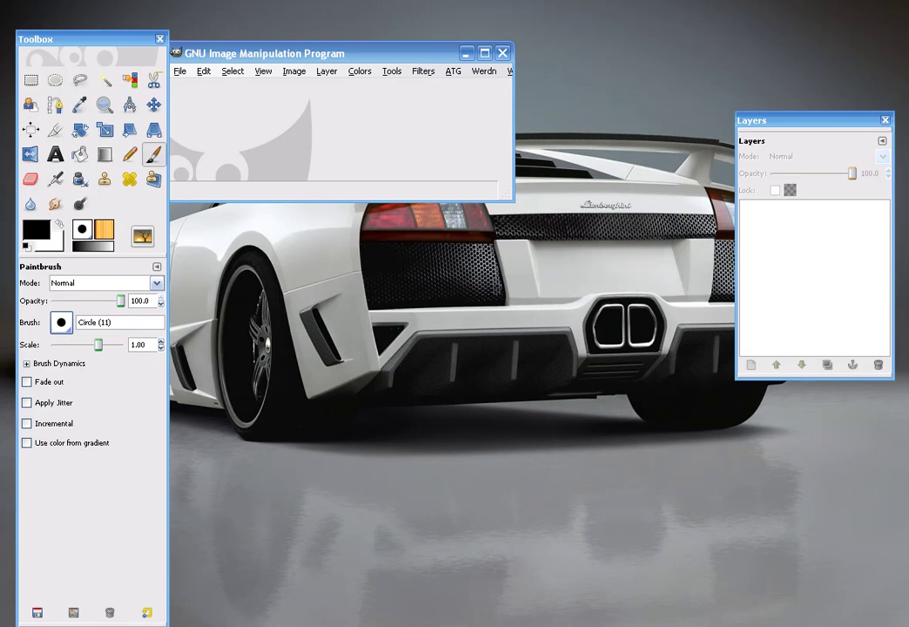
Create a new 700×500 pixel blank image
left_click_drag(422, 54, 444, 33)
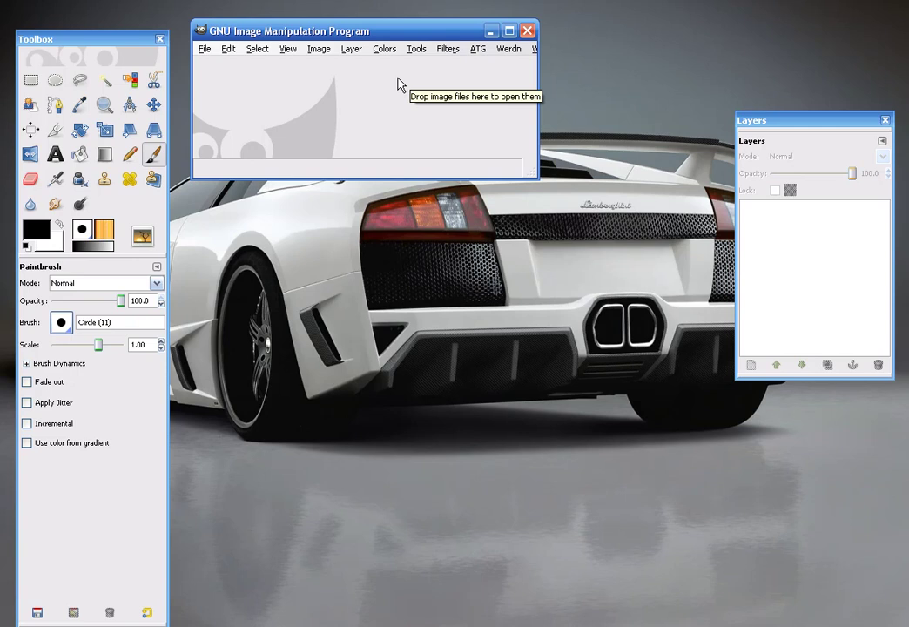
left_click(205, 49)
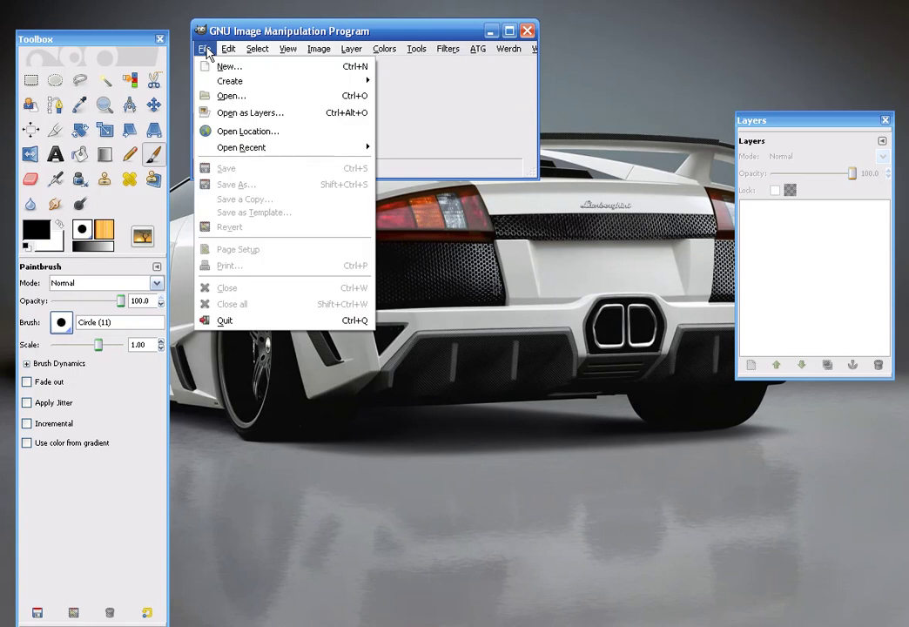
left_click(208, 38)
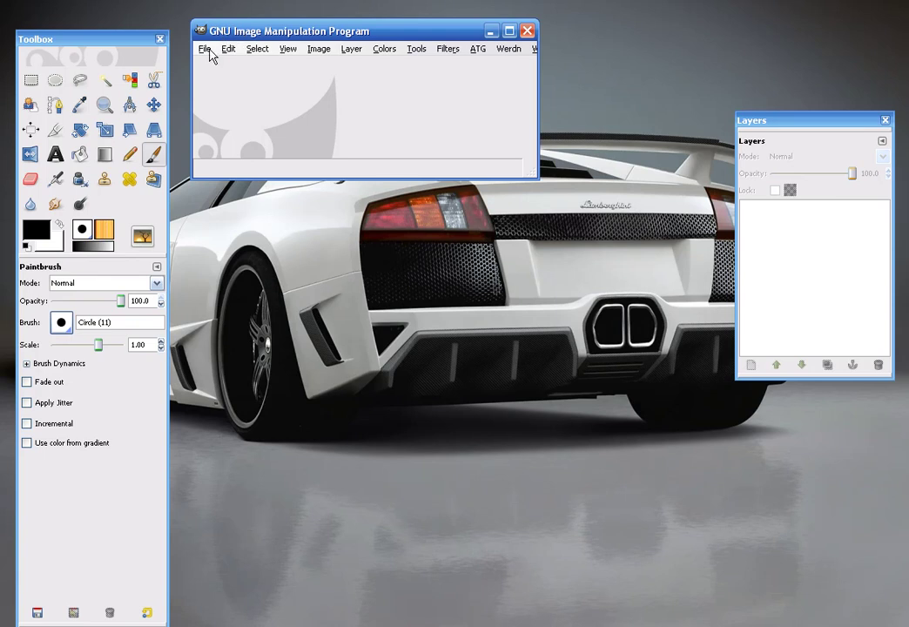
left_click(208, 49)
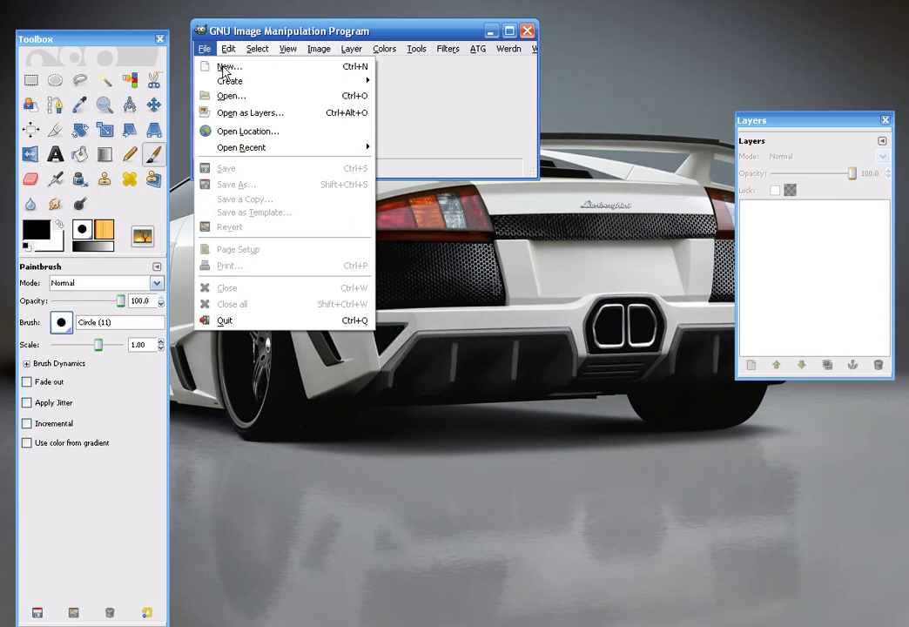
left_click(226, 68)
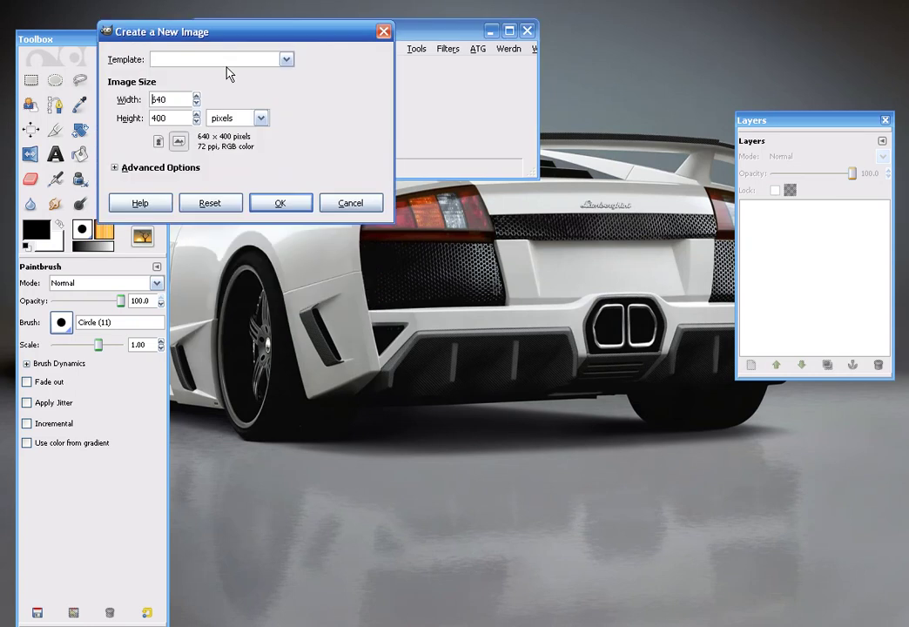
type("700")
key("Tab")
type("500")
left_click(280, 204)
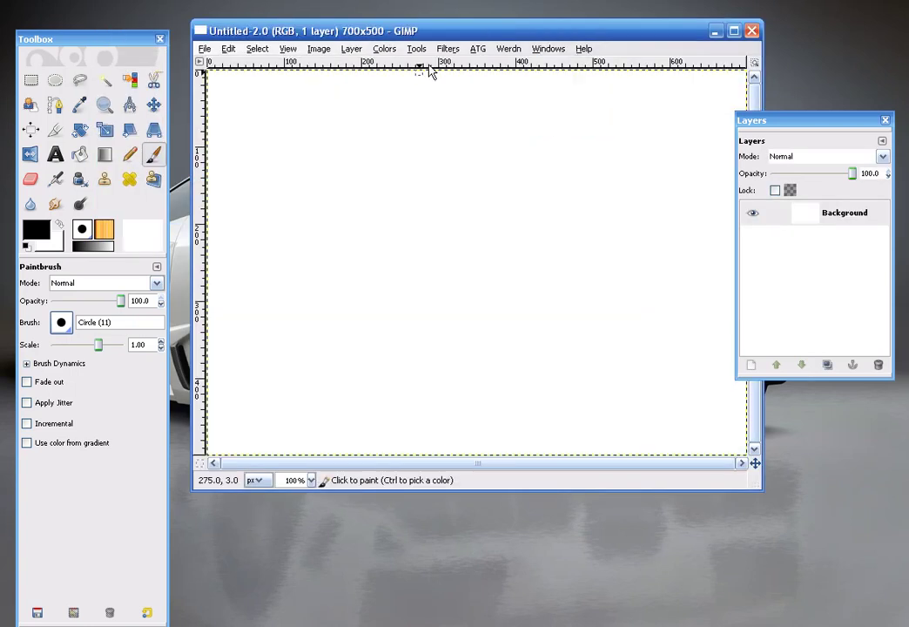
Open the 7.png eCover magazine image as a layer on the canvas
left_click_drag(471, 31, 449, 36)
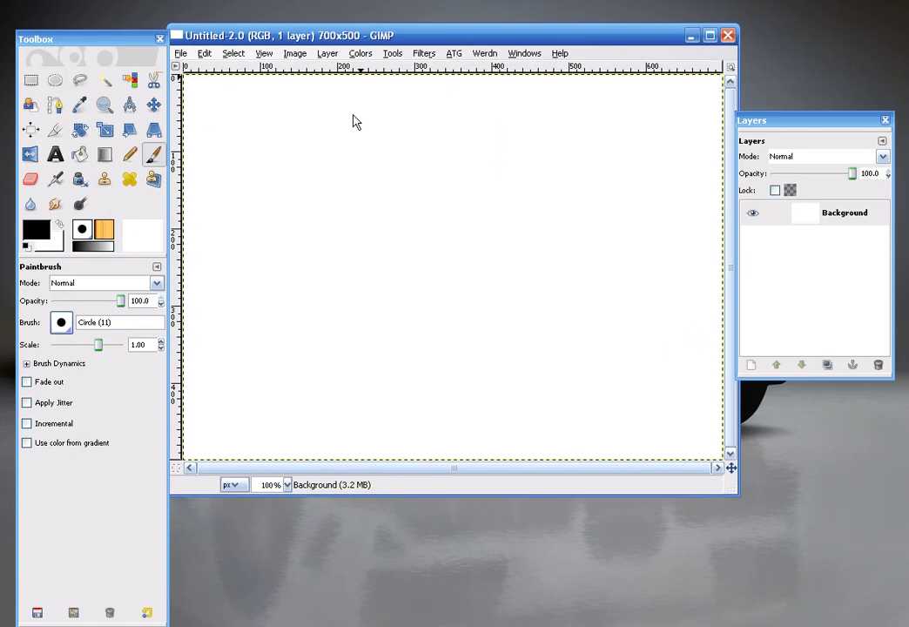
left_click(180, 53)
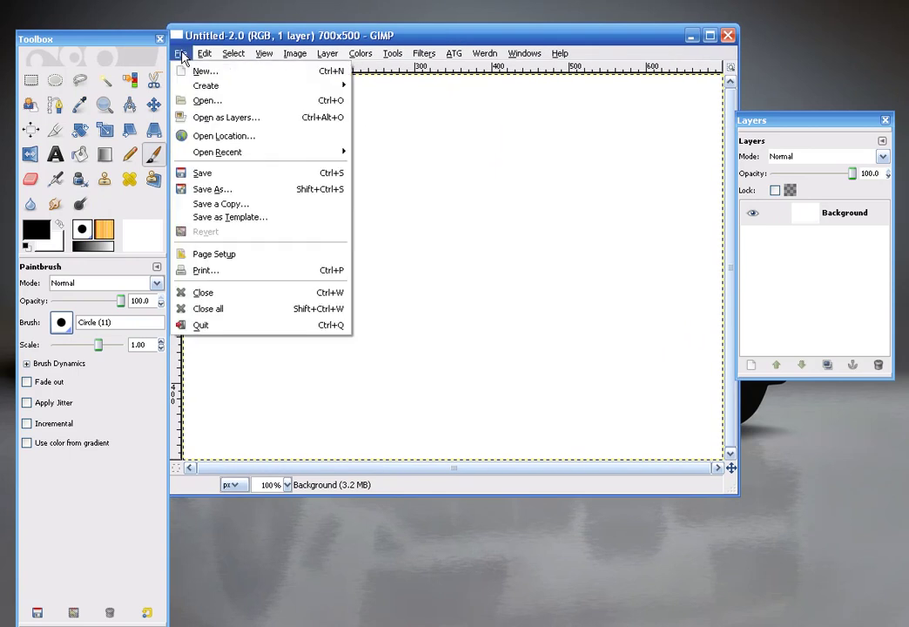
left_click(224, 118)
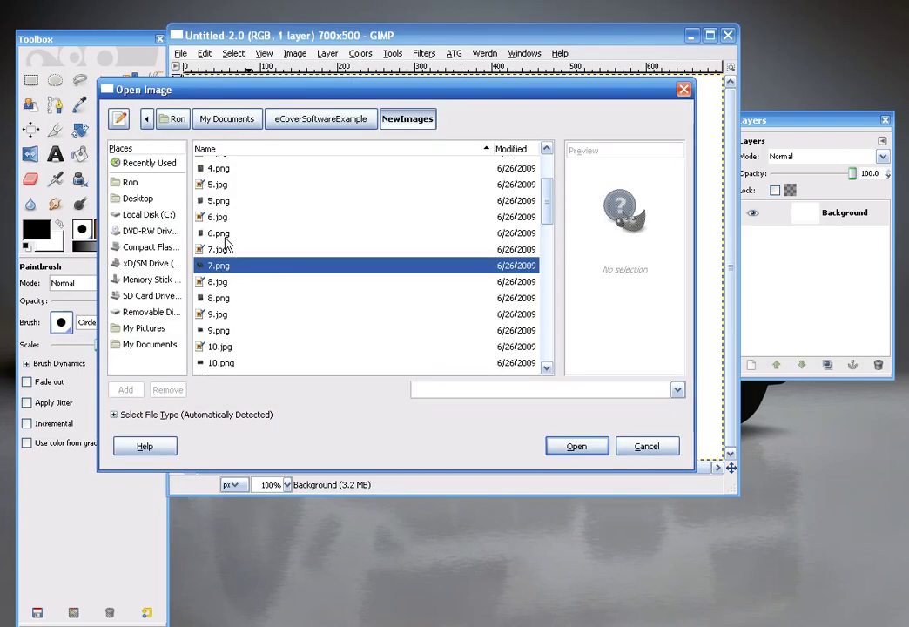
left_click(222, 233)
left_click(223, 266)
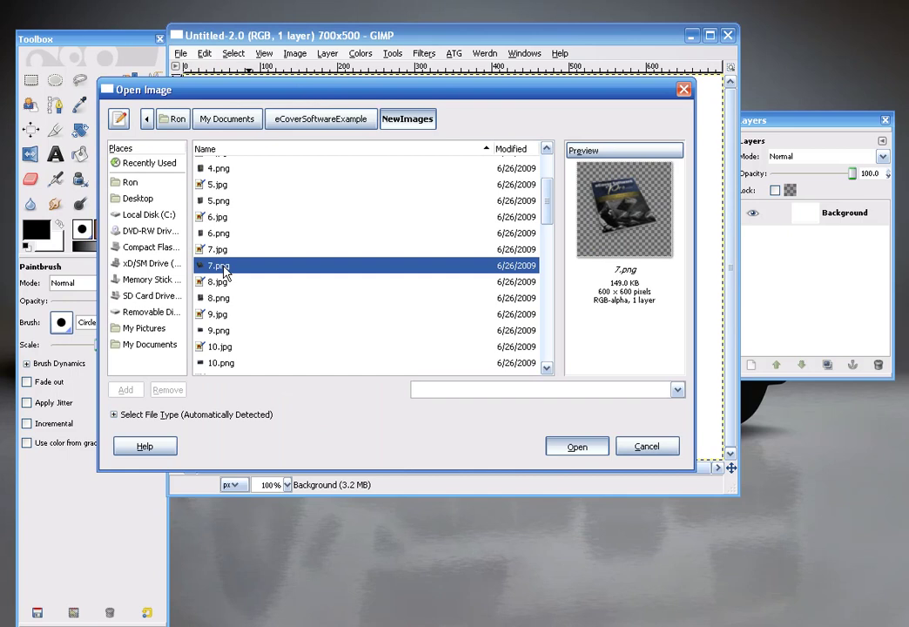
double_click(222, 268)
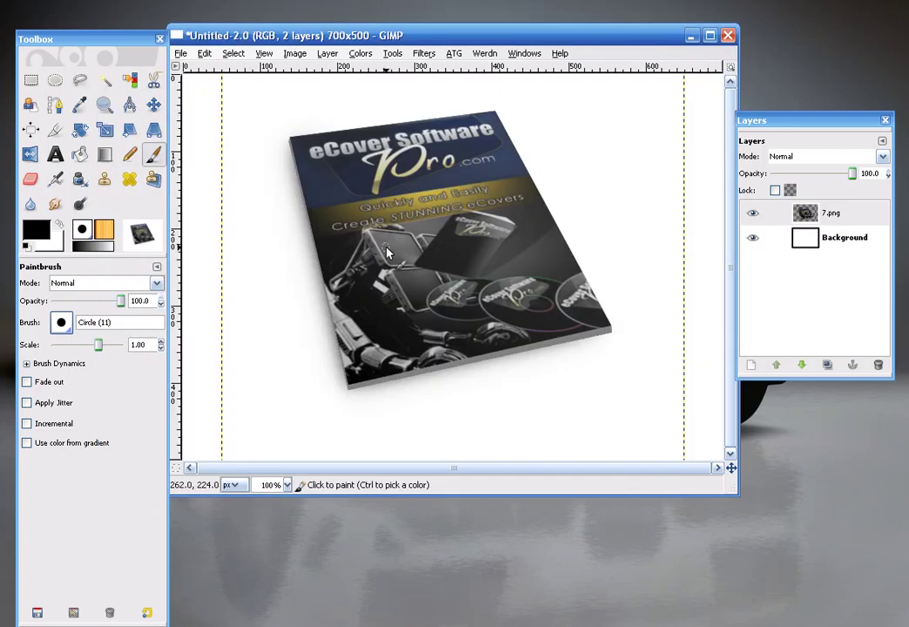
Scale the magazine layer to 300×300 and move it toward the upper left
left_click(329, 55)
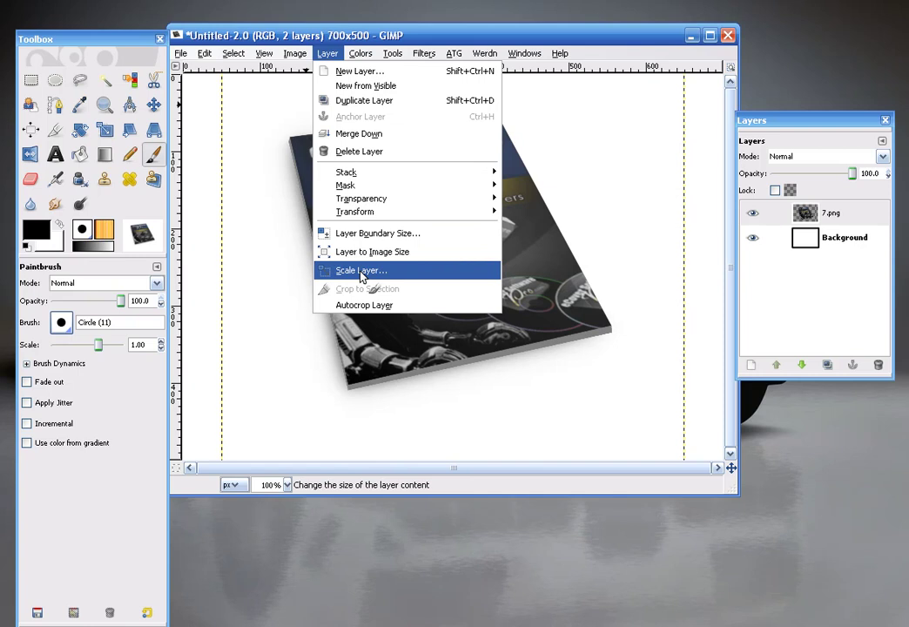
left_click(361, 271)
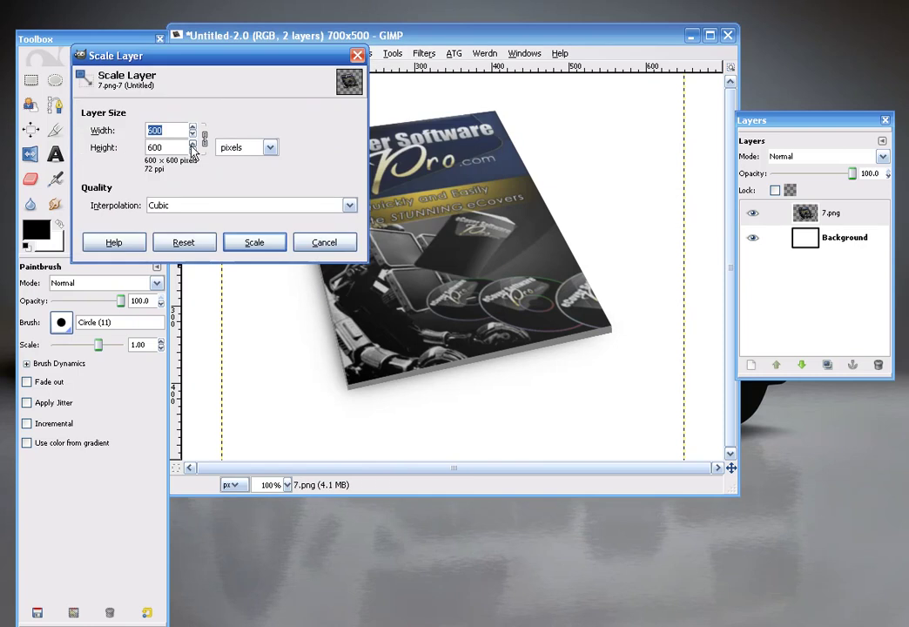
type("300")
key("Tab")
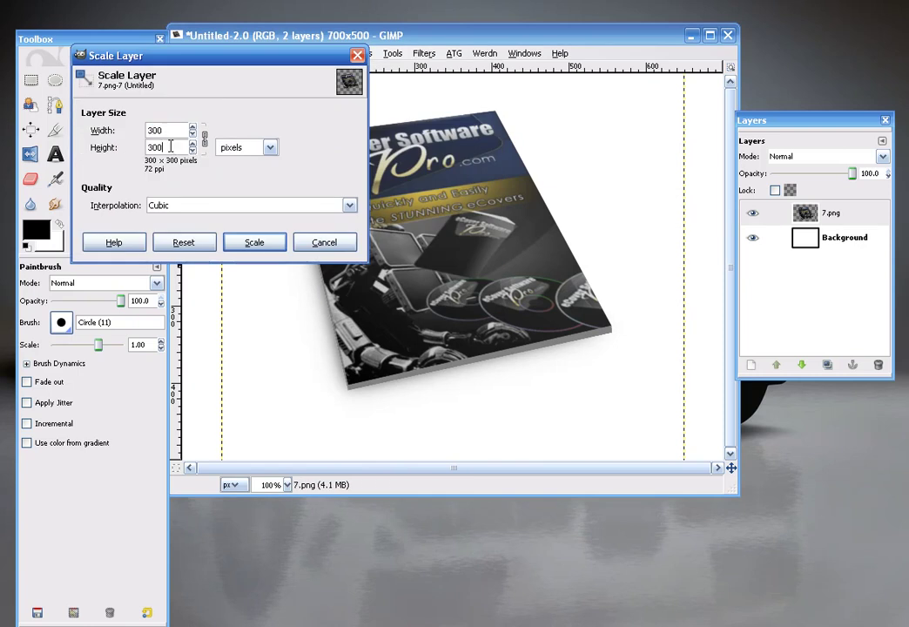
left_click(271, 242)
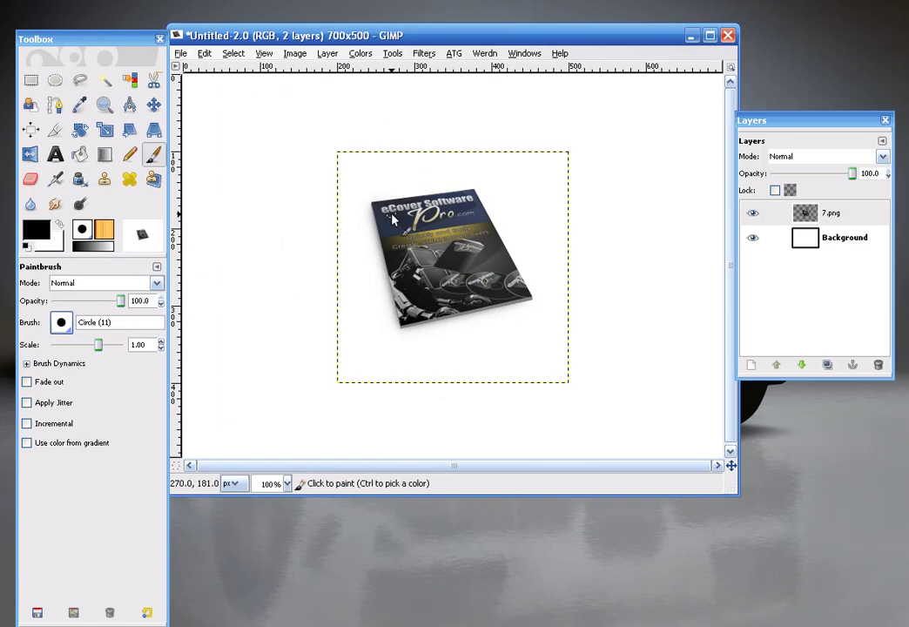
left_click(154, 104)
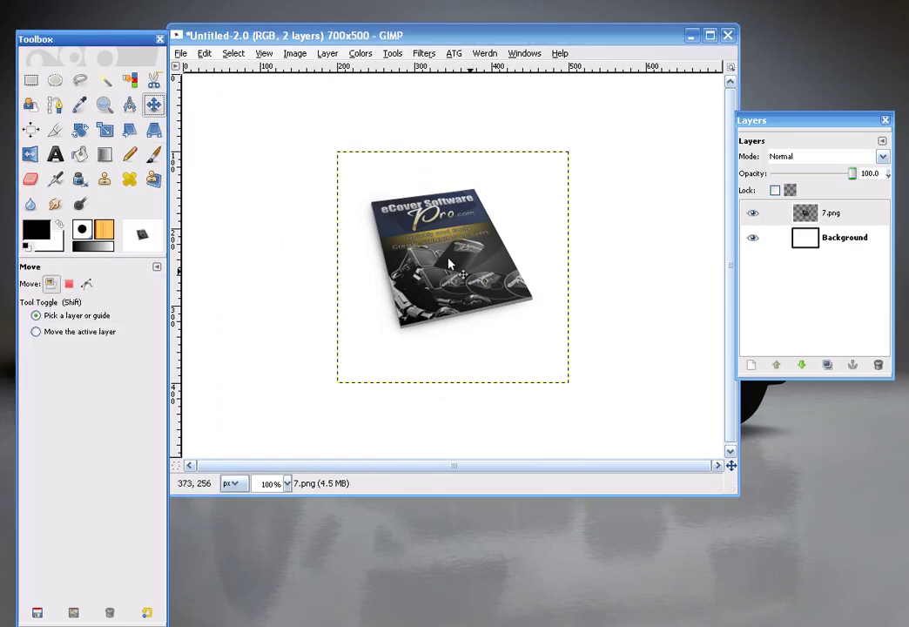
left_click_drag(443, 260, 306, 226)
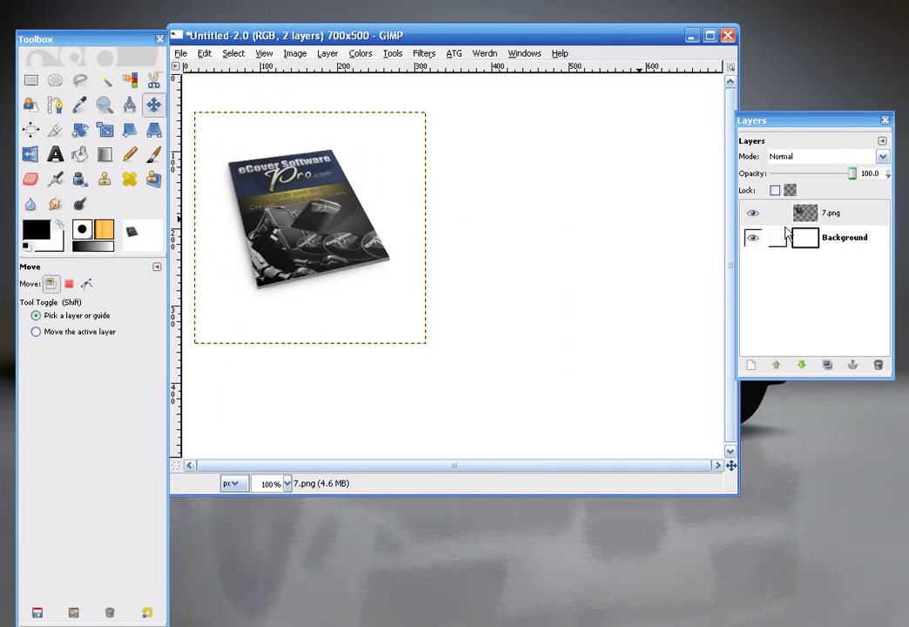
Rename the 7.png layer to 'mag'
left_click(829, 217)
left_click(825, 214)
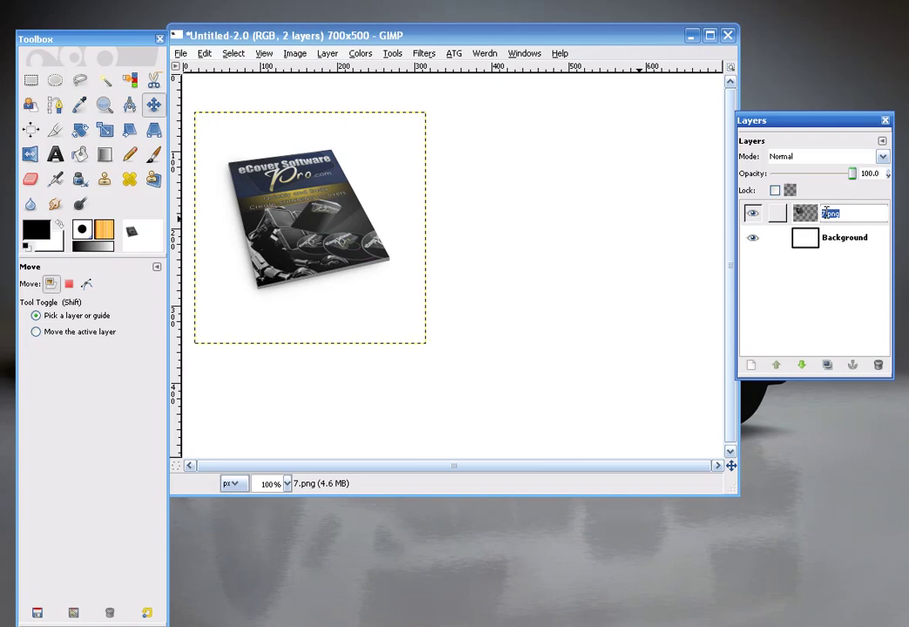
type("mag")
key("Return")
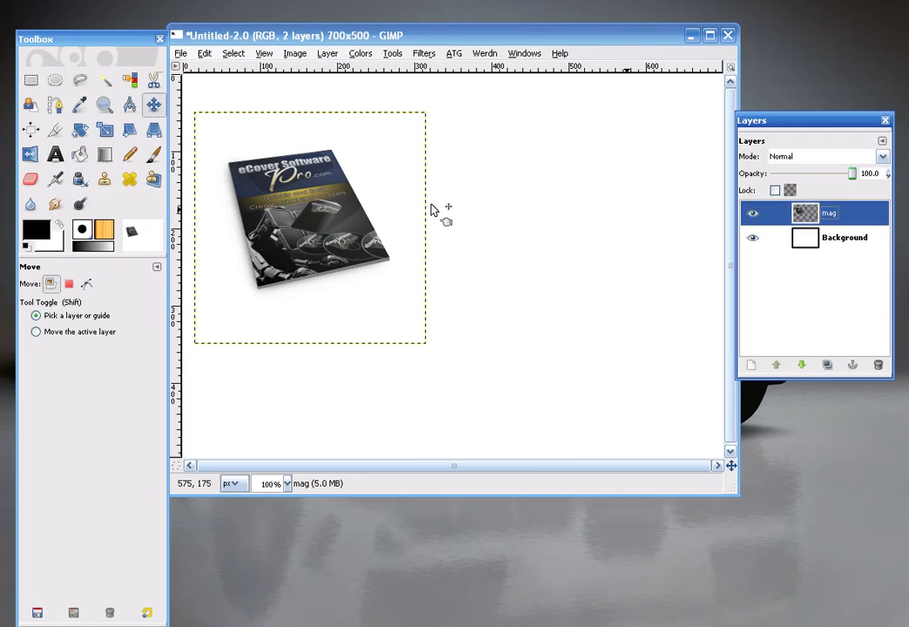
right_click(754, 242)
left_click(807, 217)
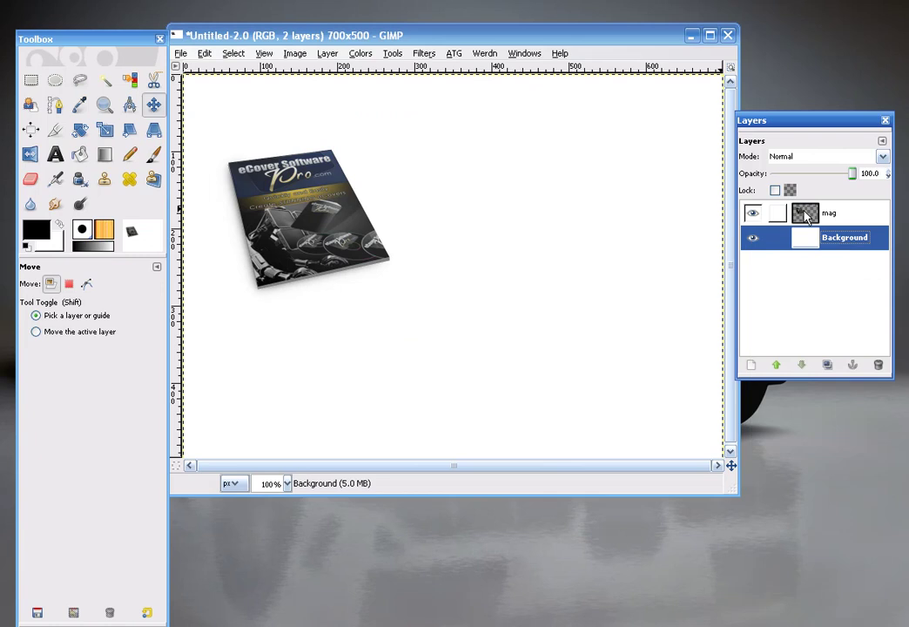
left_click(807, 218)
right_click(806, 216)
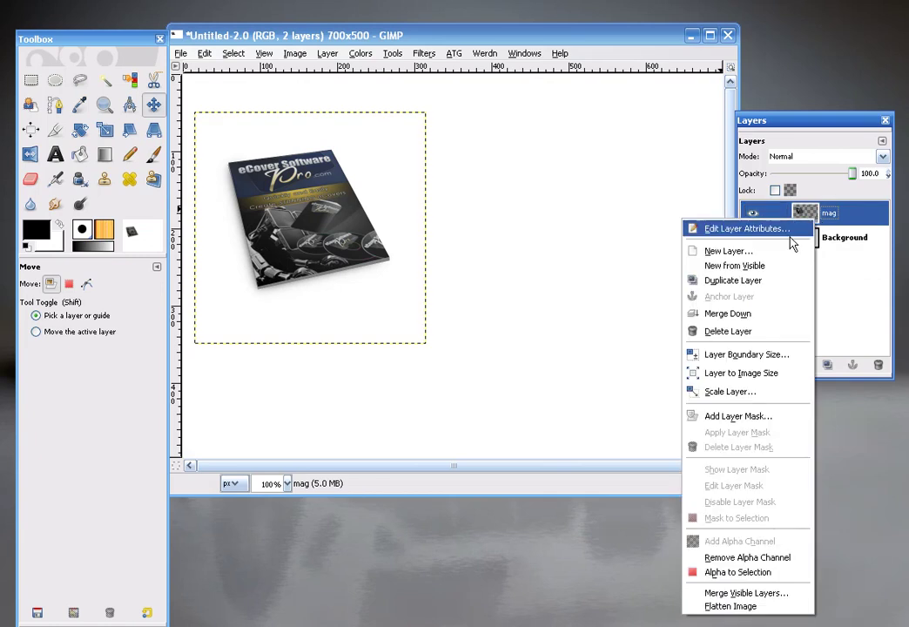
Duplicate the mag layer repeatedly, offsetting copies down-right into a staggered stack
left_click(775, 285)
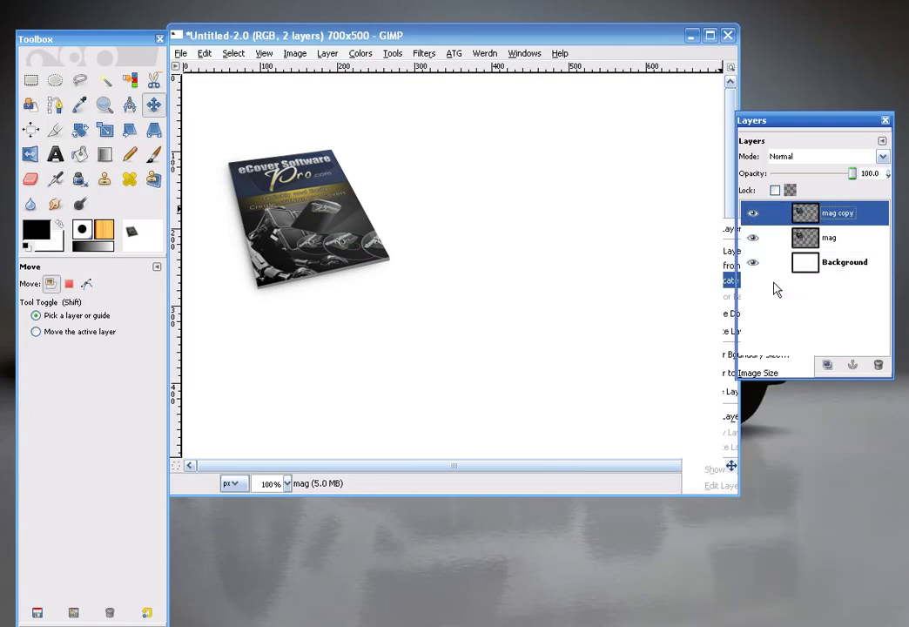
left_click(295, 212)
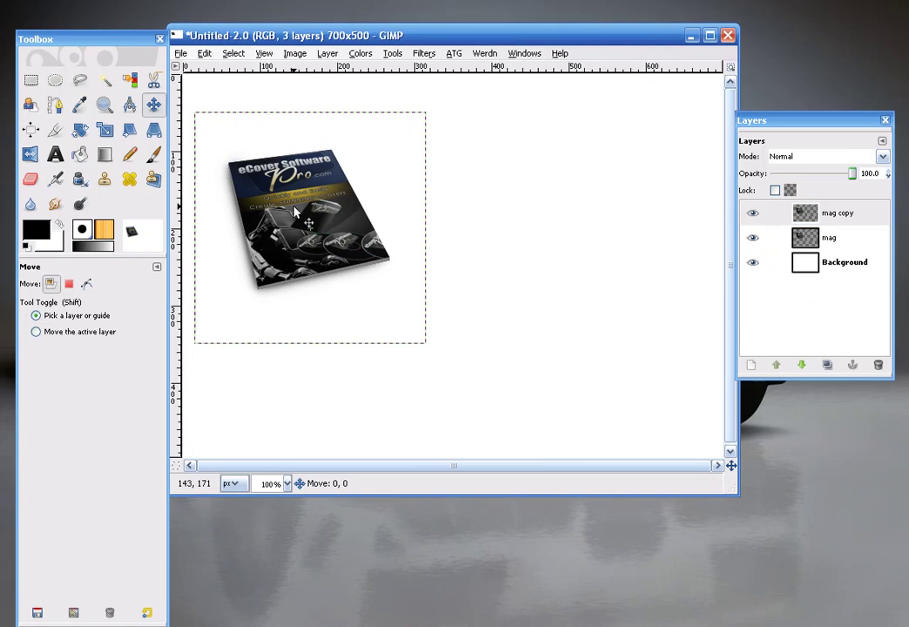
left_click_drag(295, 212, 319, 229)
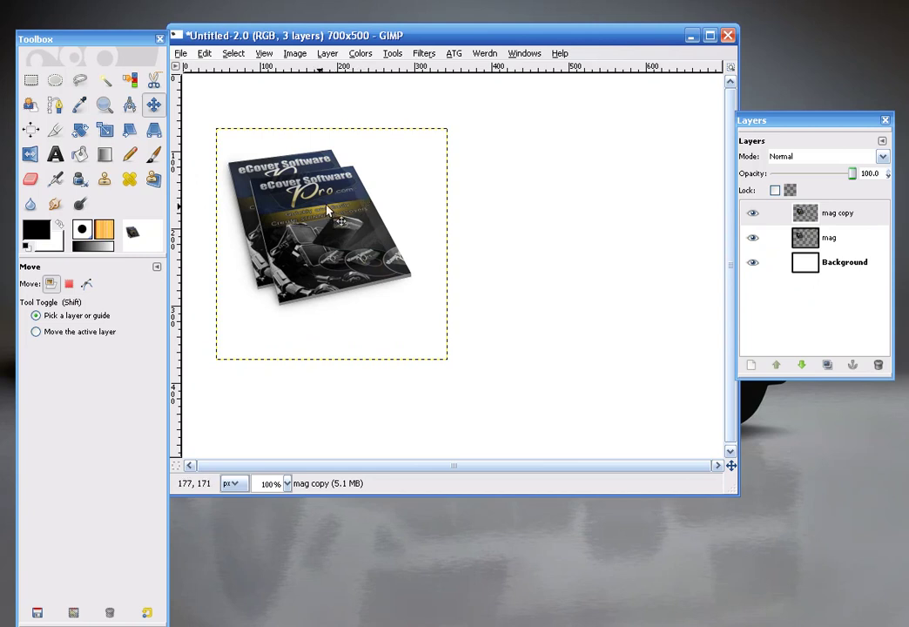
mouse_move(328, 210)
left_mouse_down()
mouse_move(350, 205)
mouse_move(323, 210)
mouse_move(329, 207)
left_mouse_up()
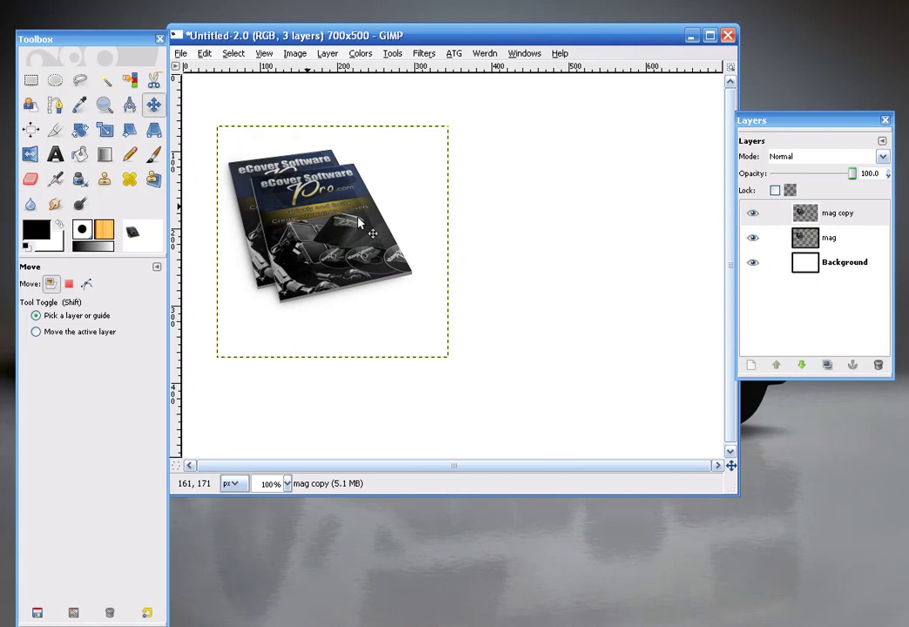
right_click(795, 222)
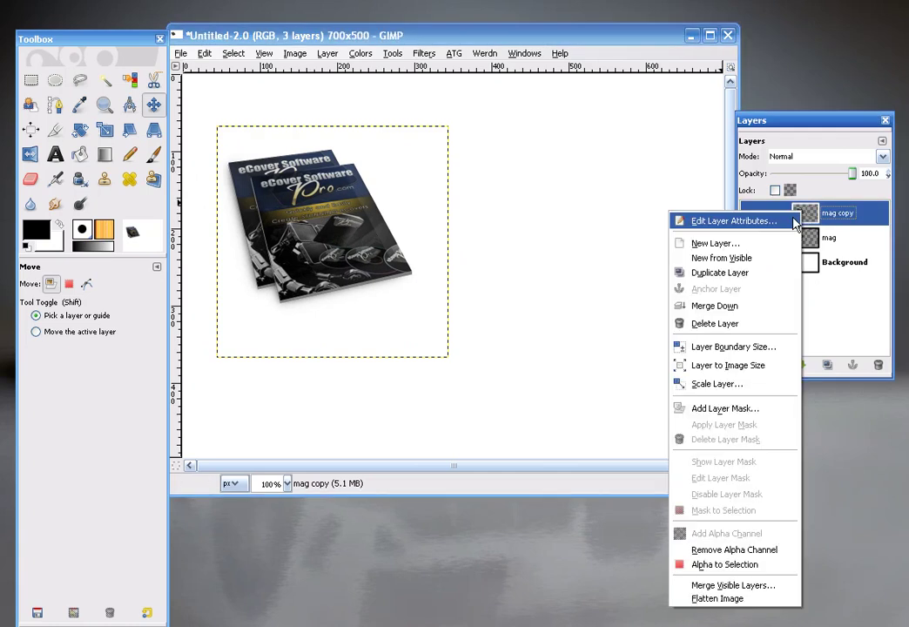
left_click(747, 275)
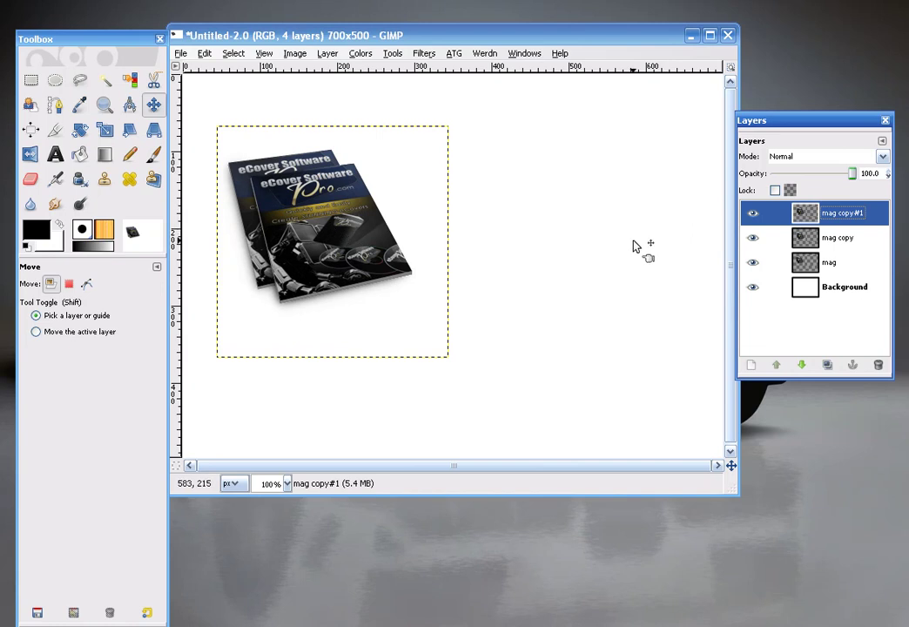
right_click(808, 217)
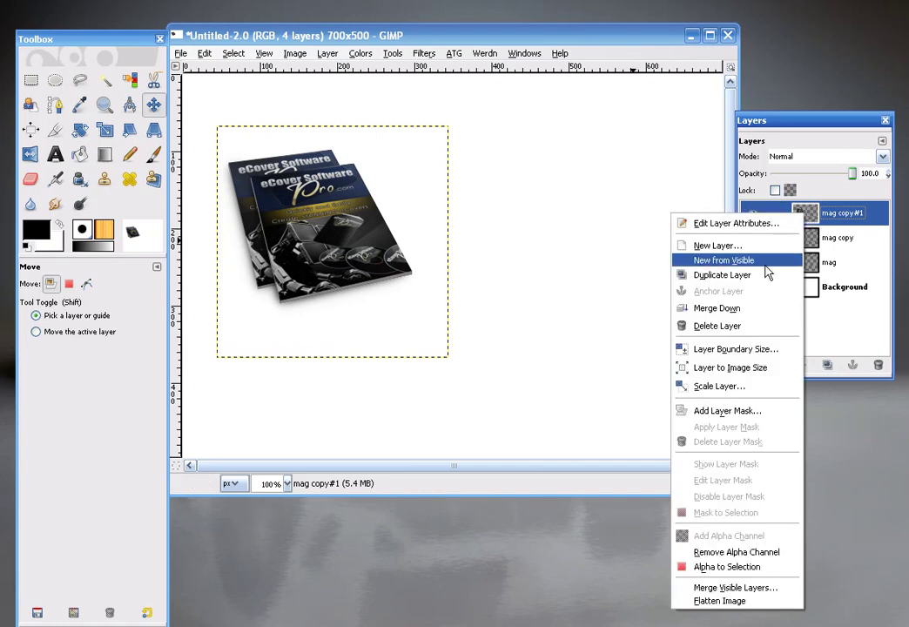
left_click(712, 275)
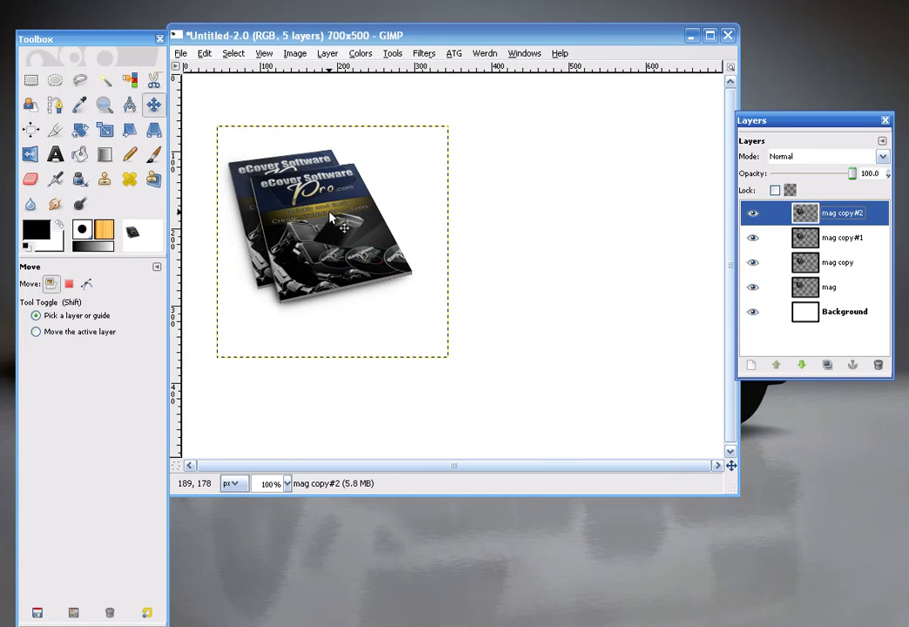
left_click_drag(331, 218, 355, 234)
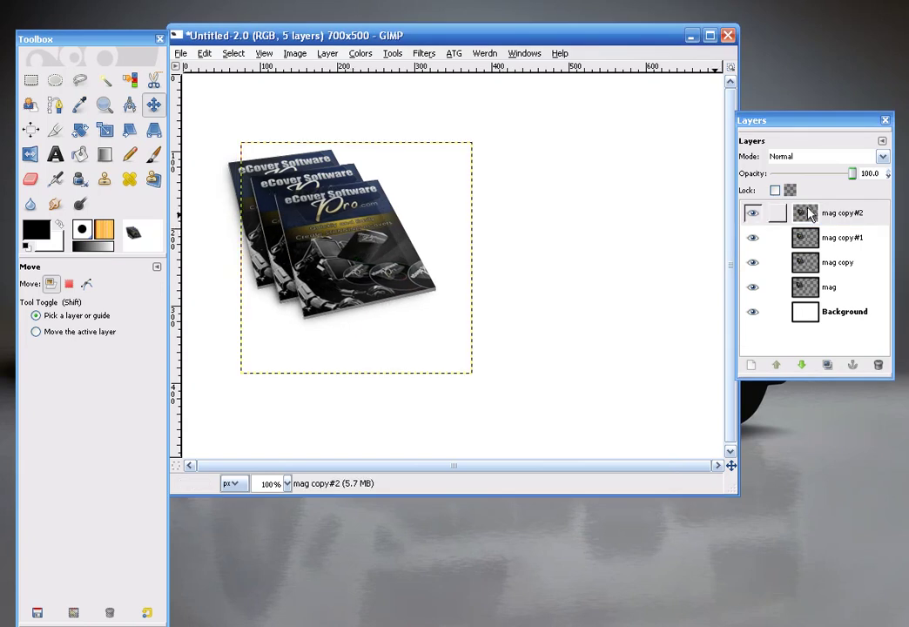
right_click(758, 212)
left_click(757, 272)
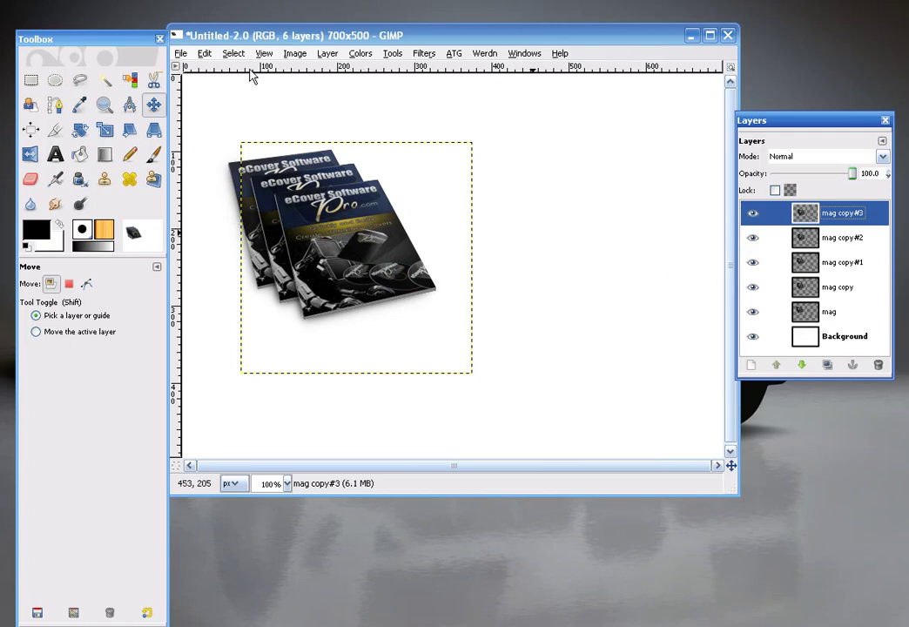
Open the 13.png DVD case image as a new layer
left_click(181, 54)
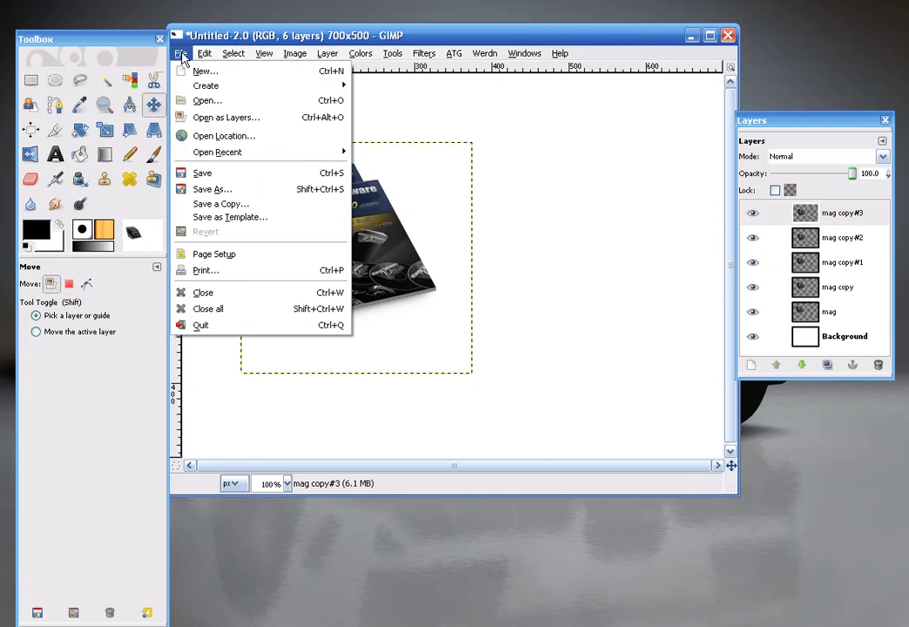
left_click(213, 118)
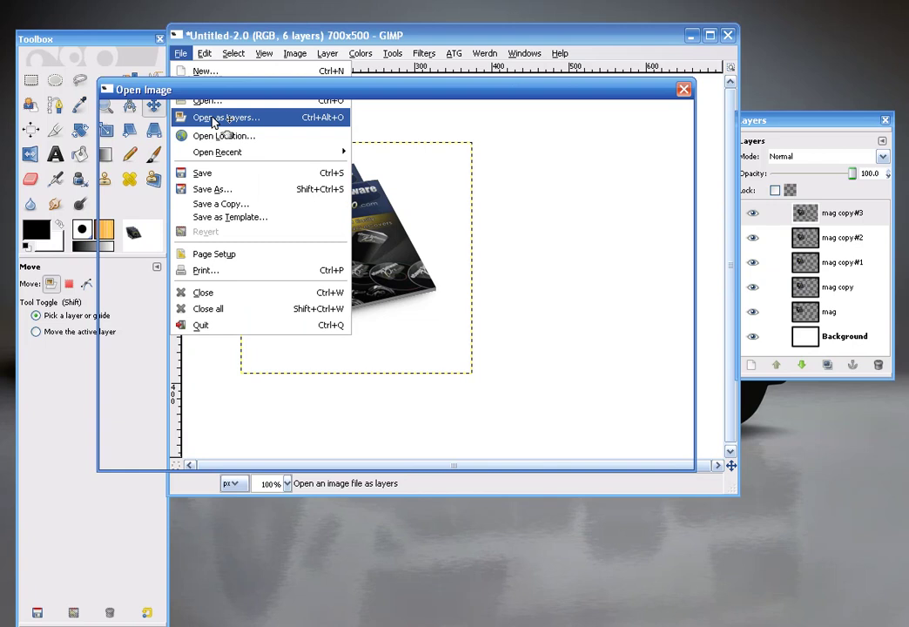
scroll(342, 245, "down", 3)
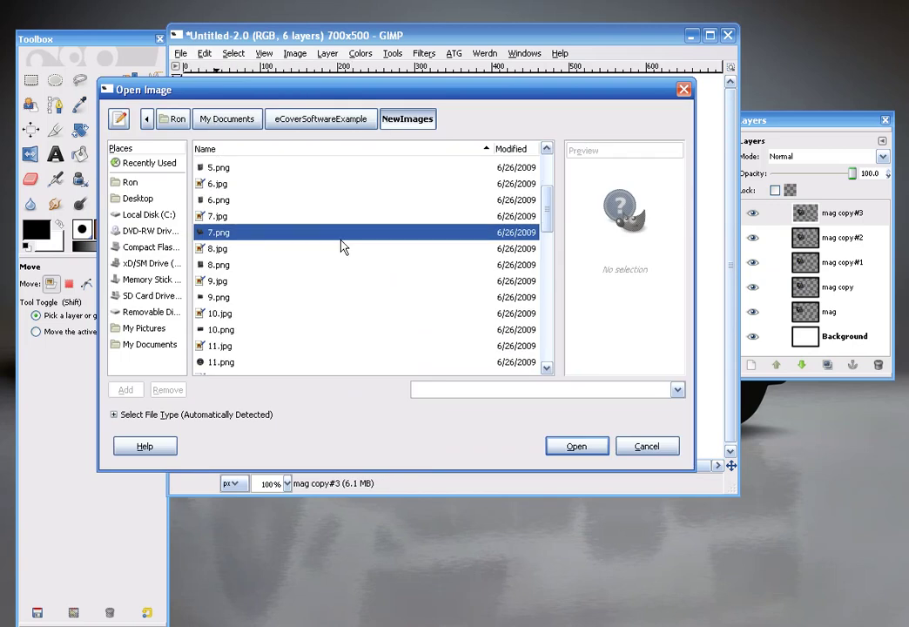
left_click(222, 361)
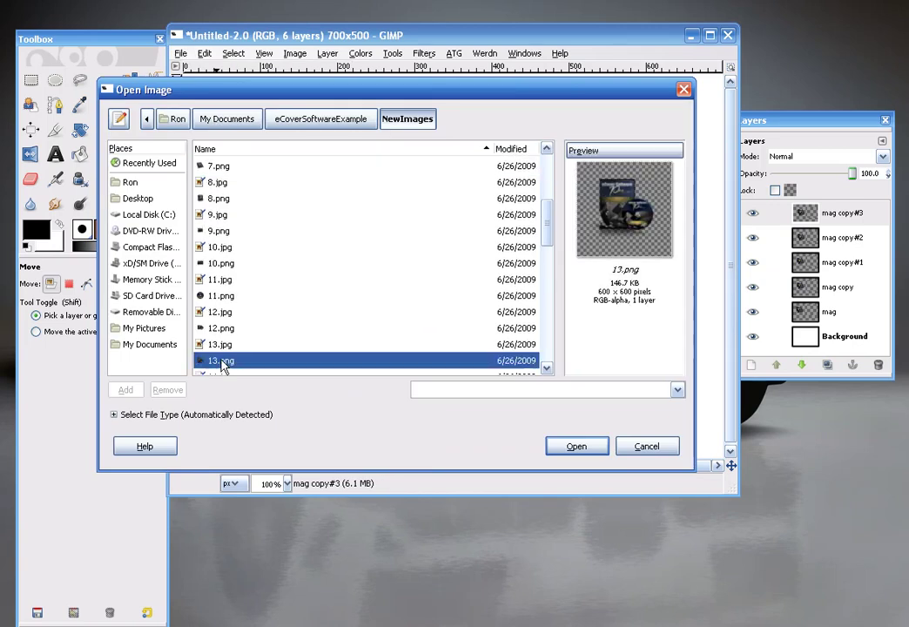
left_click(578, 446)
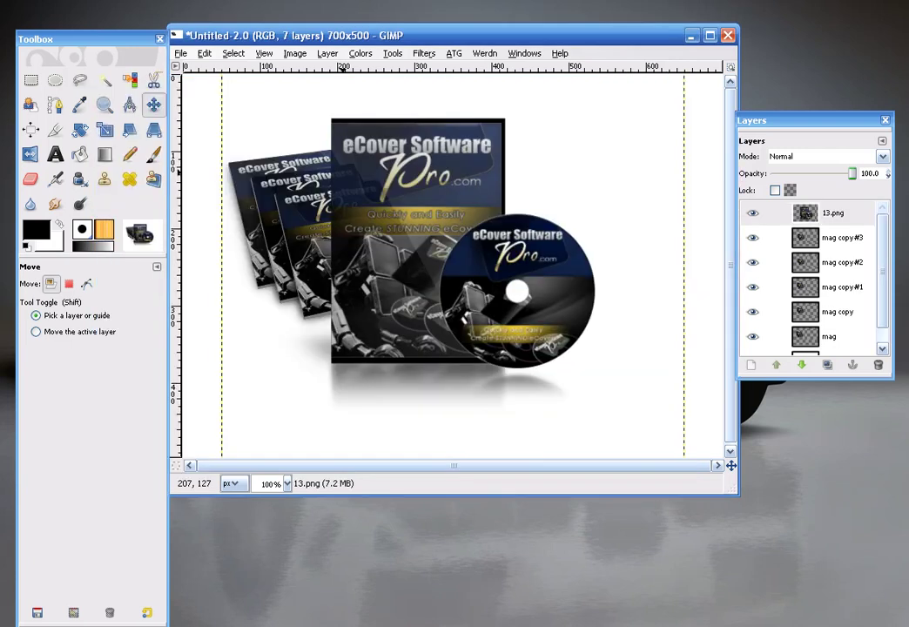
Scale the DVD layer from 600 to 300×300 and place it right of the magazines
left_click(327, 54)
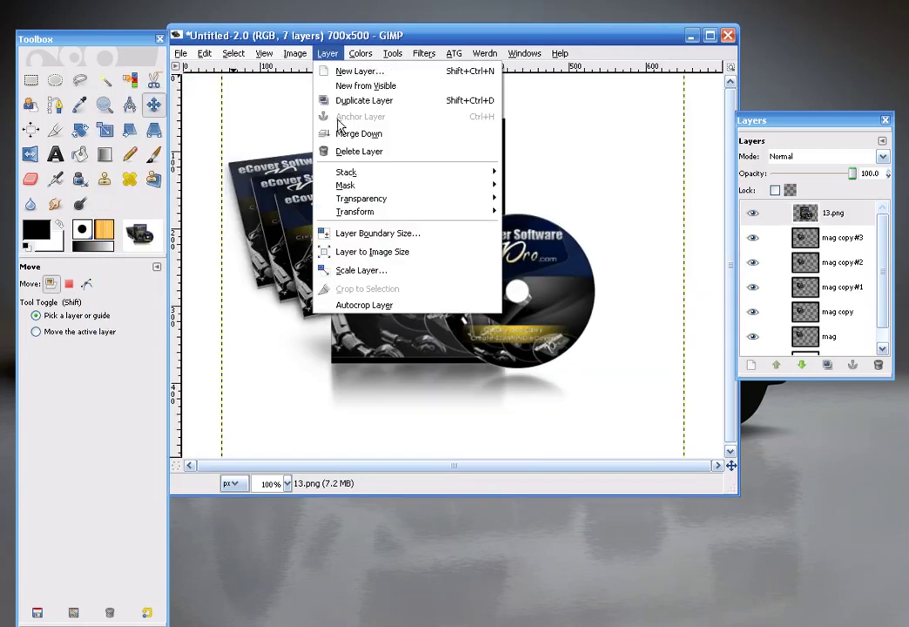
left_click(361, 270)
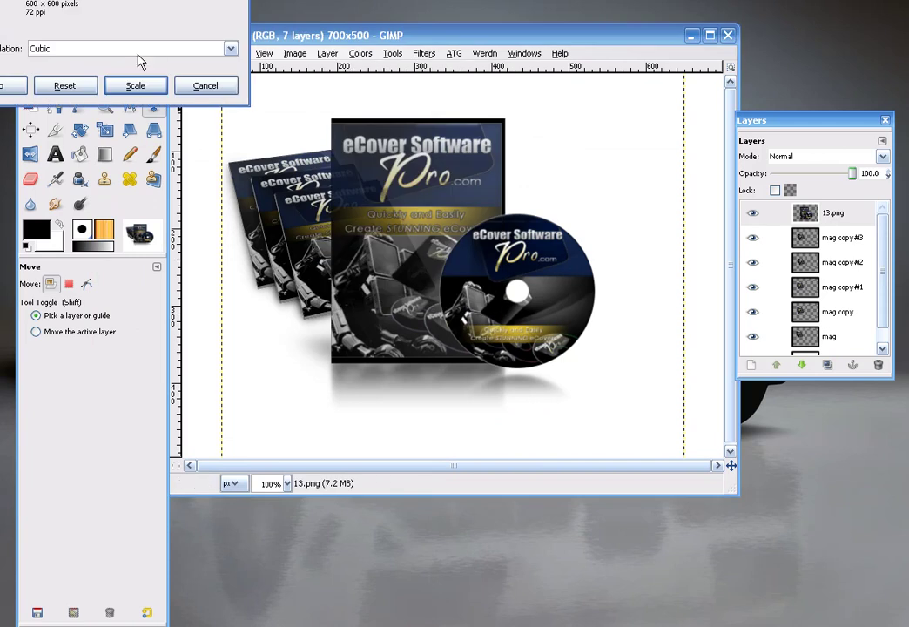
left_click_drag(47, 0, 122, 67)
double_click(122, 140)
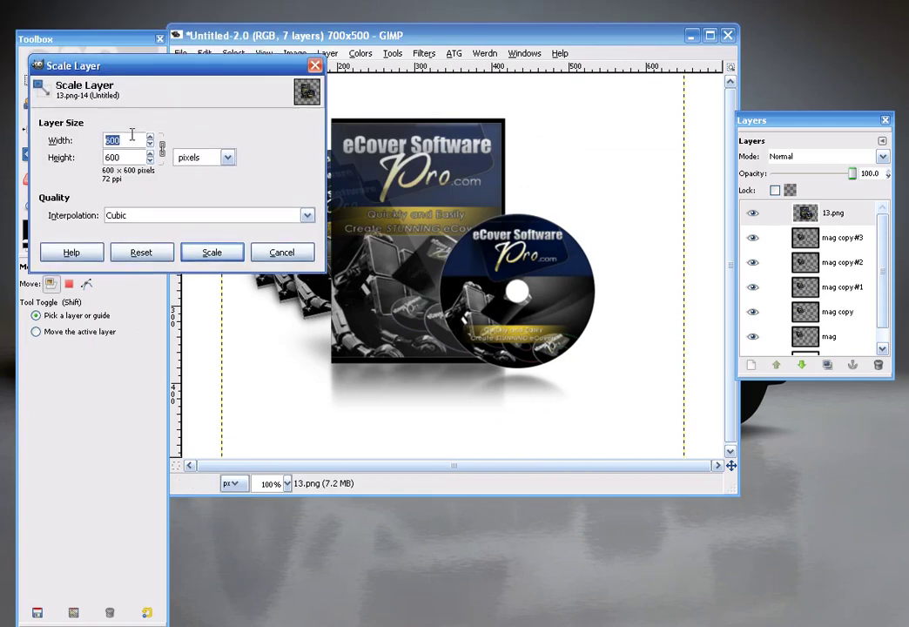
type("300")
key("Tab")
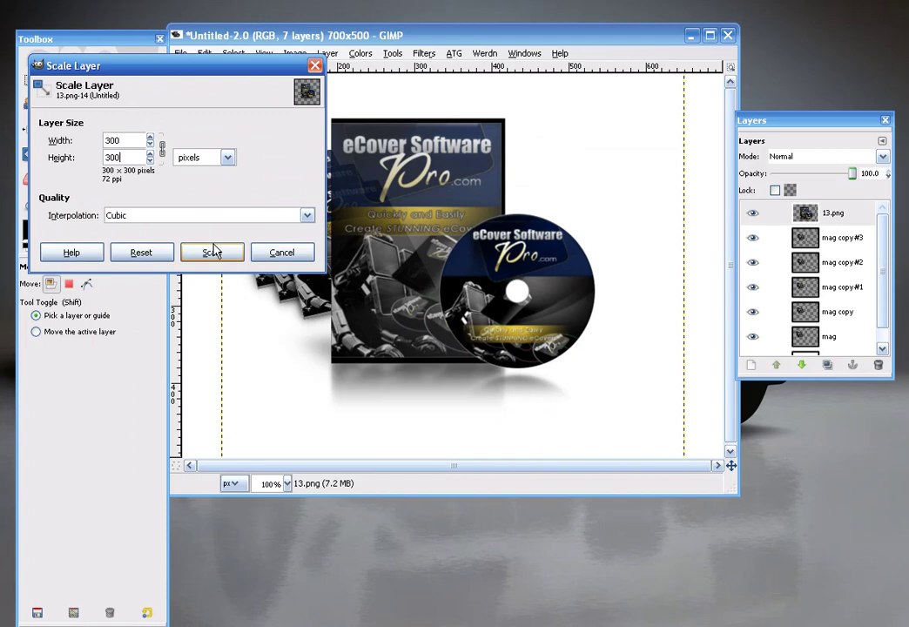
left_click(214, 253)
left_click_drag(427, 249, 556, 184)
Rename the 13.png layer to 'dvd'
double_click(831, 213)
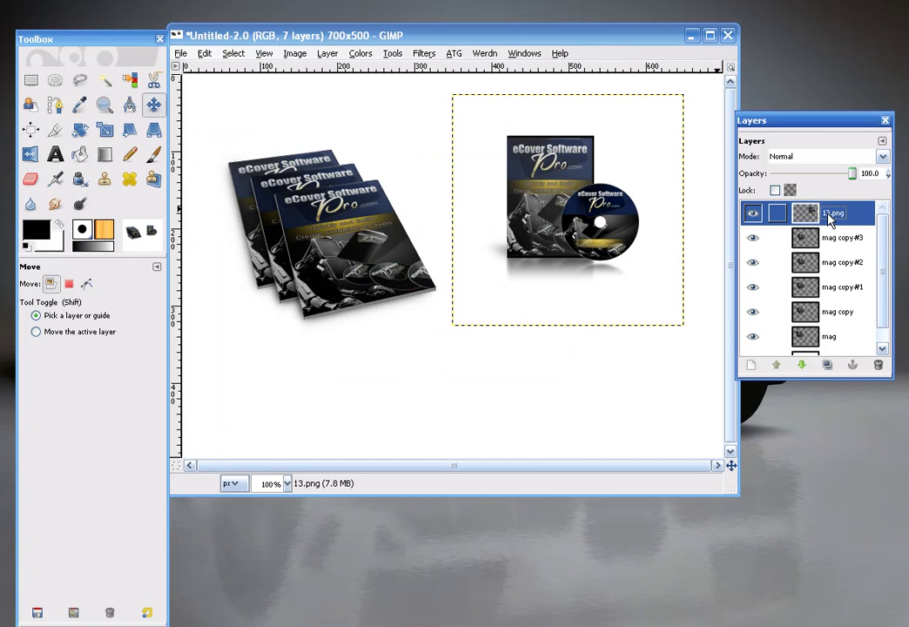
type("dvd")
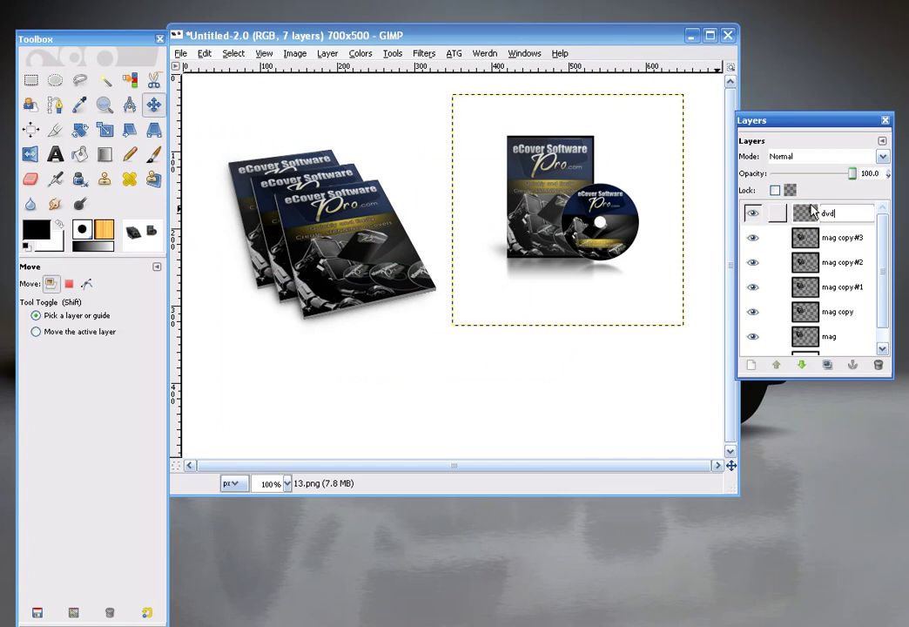
key("Return")
Duplicate the dvd layer four times, offsetting copies left and down into a staggered stack
right_click(812, 212)
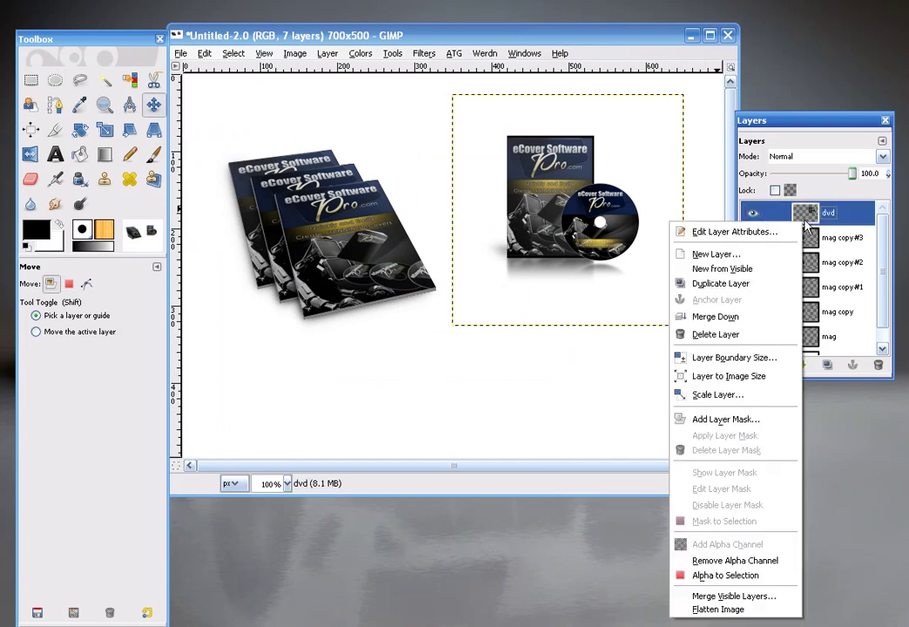
left_click(755, 283)
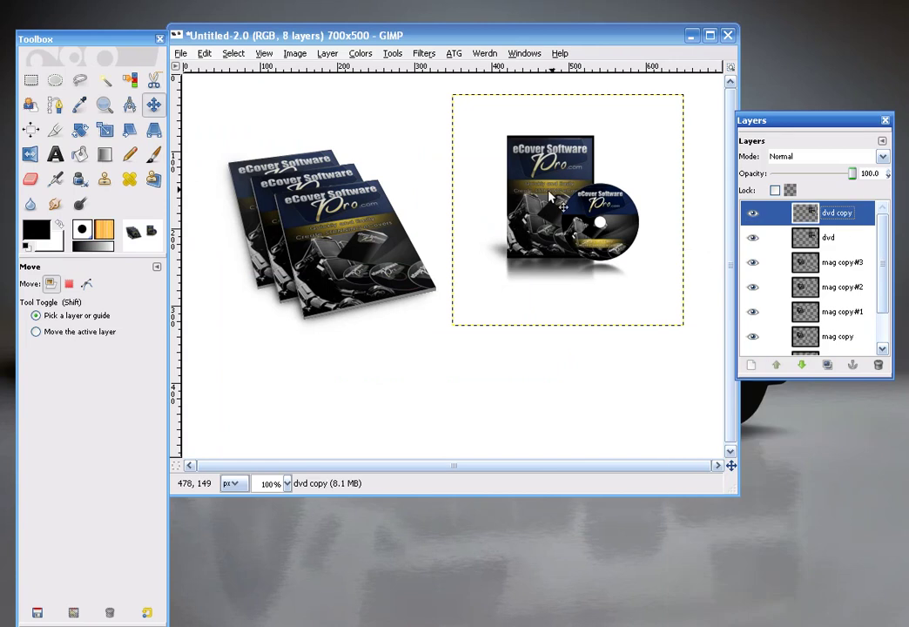
left_click_drag(550, 192, 525, 219)
right_click(808, 212)
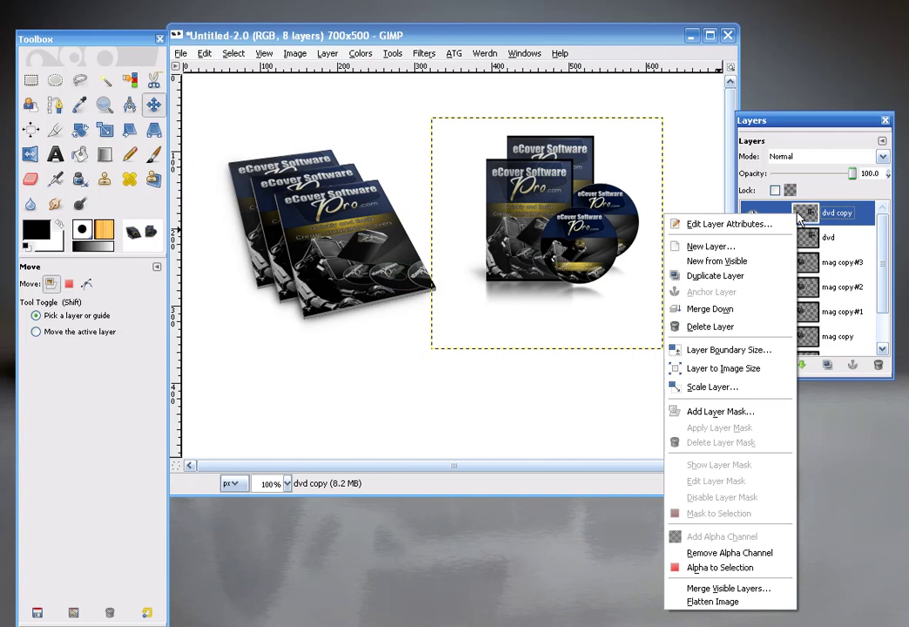
left_click(747, 276)
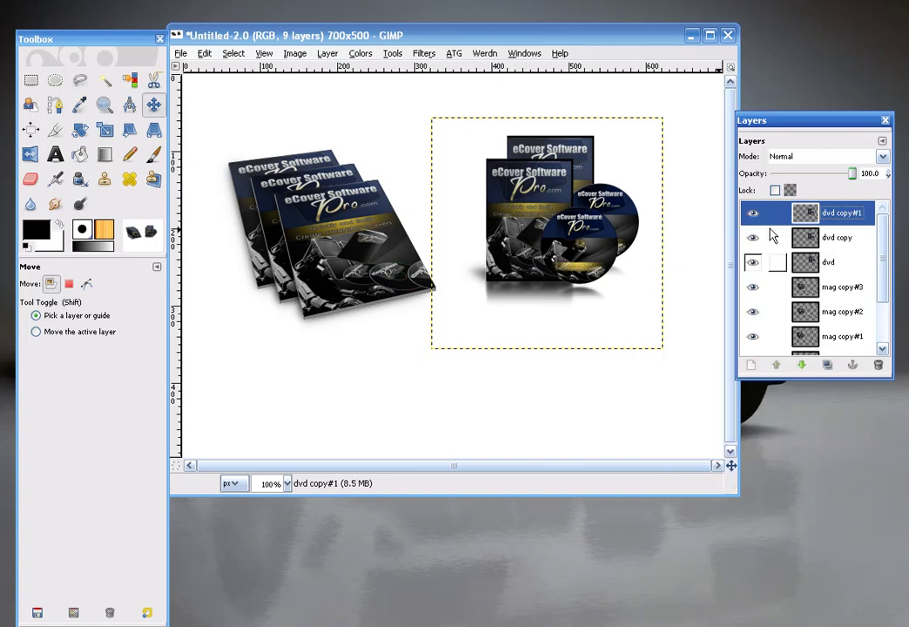
right_click(812, 218)
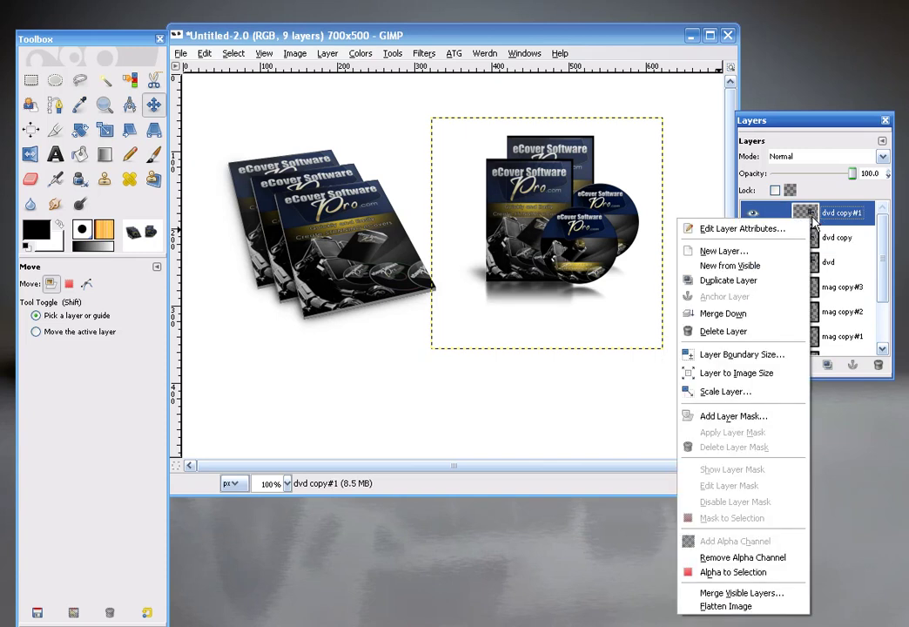
left_click(748, 280)
left_click_drag(535, 203, 509, 225)
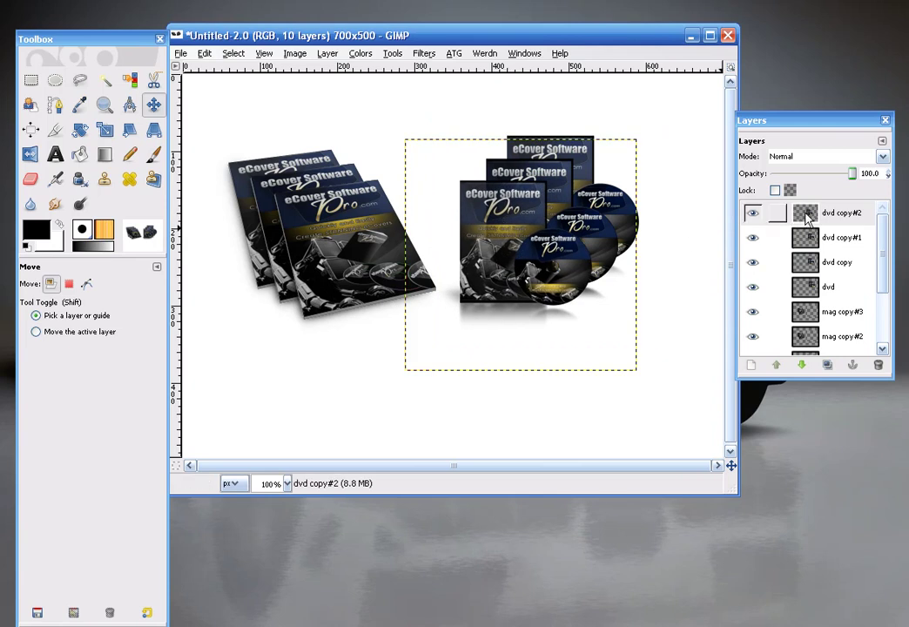
right_click(805, 213)
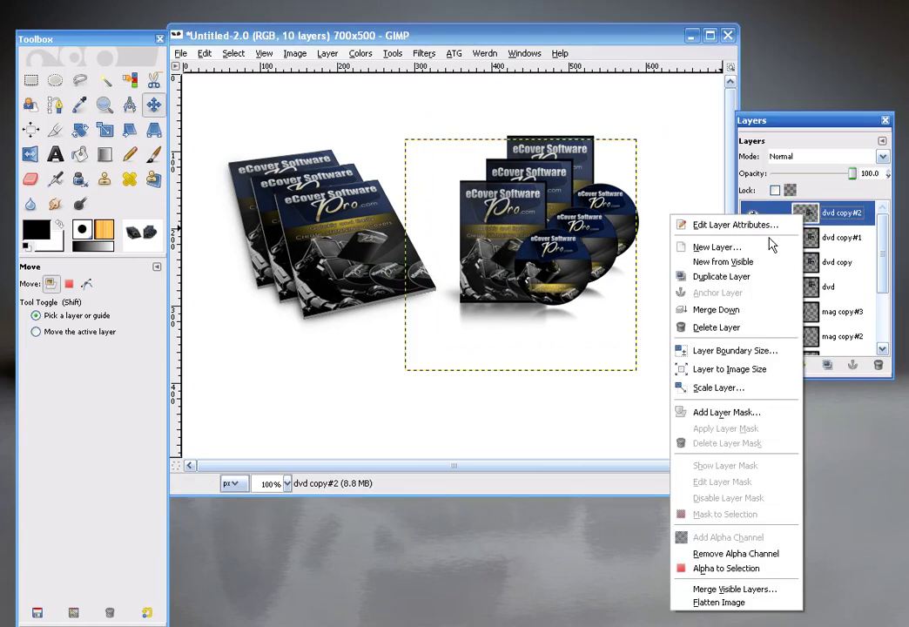
left_click(742, 276)
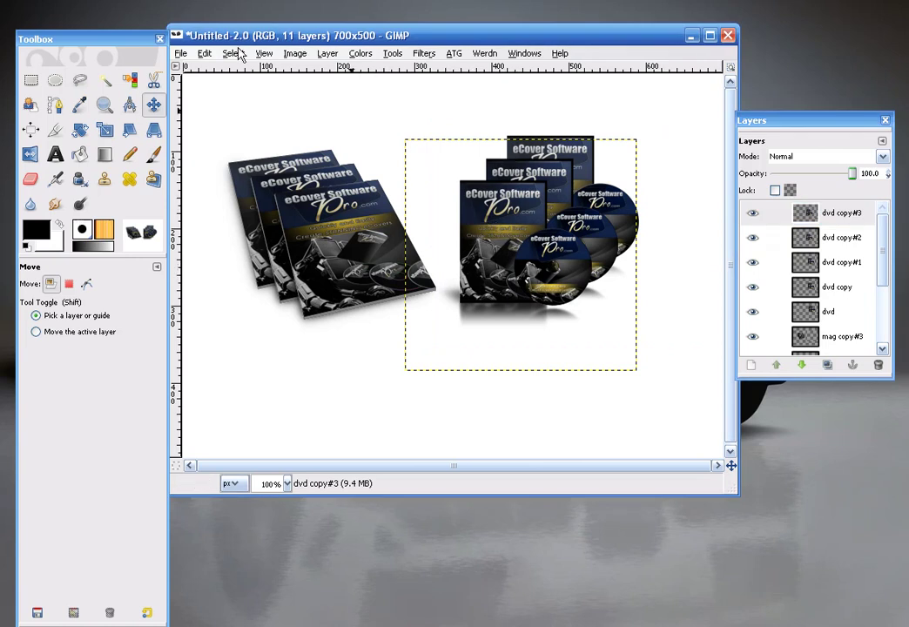
left_click(180, 54)
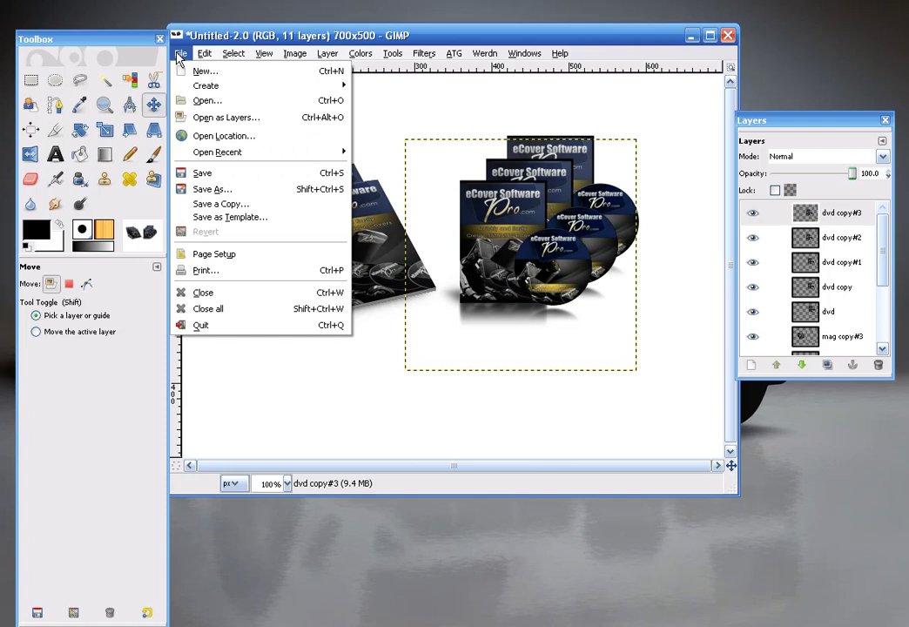
Add the 9.png membership card as a layer and drag it up and left
left_click(224, 120)
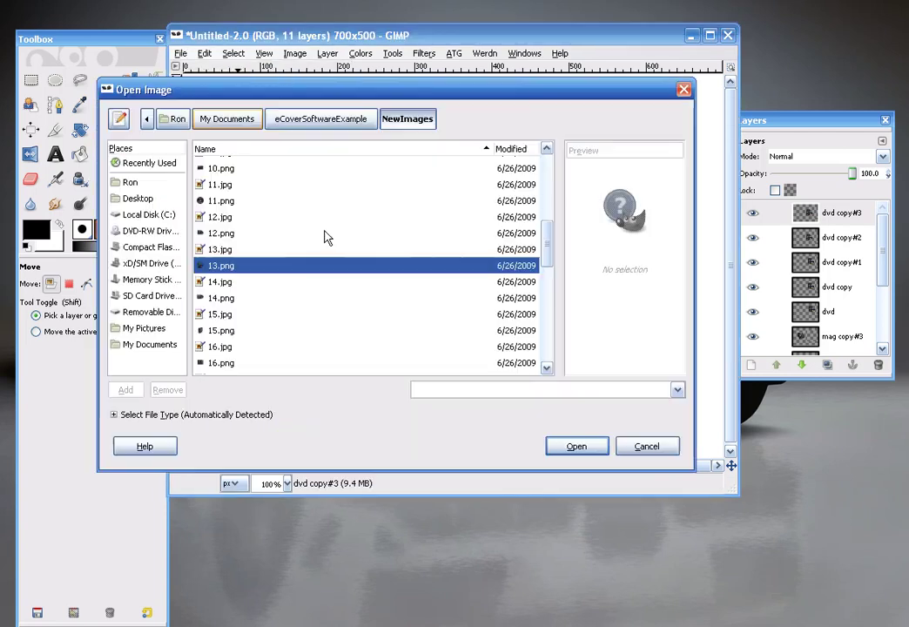
scroll(243, 205, "up", 1)
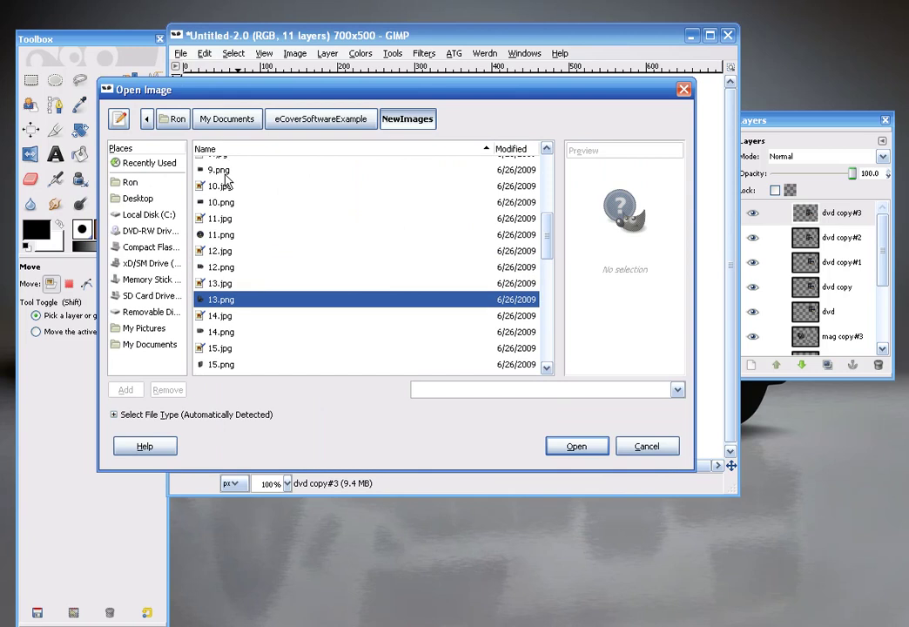
left_click(232, 174)
double_click(231, 173)
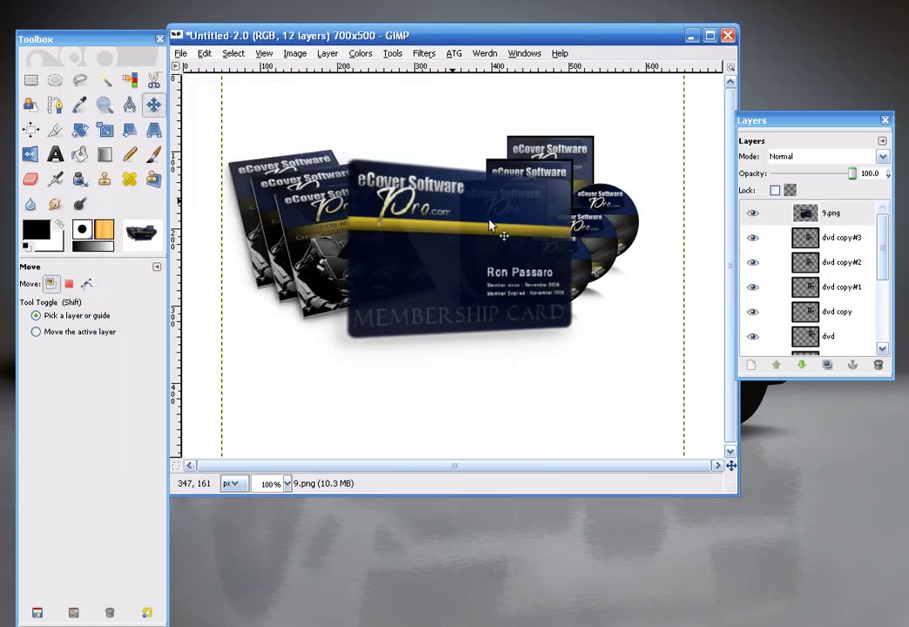
left_click_drag(457, 223, 421, 141)
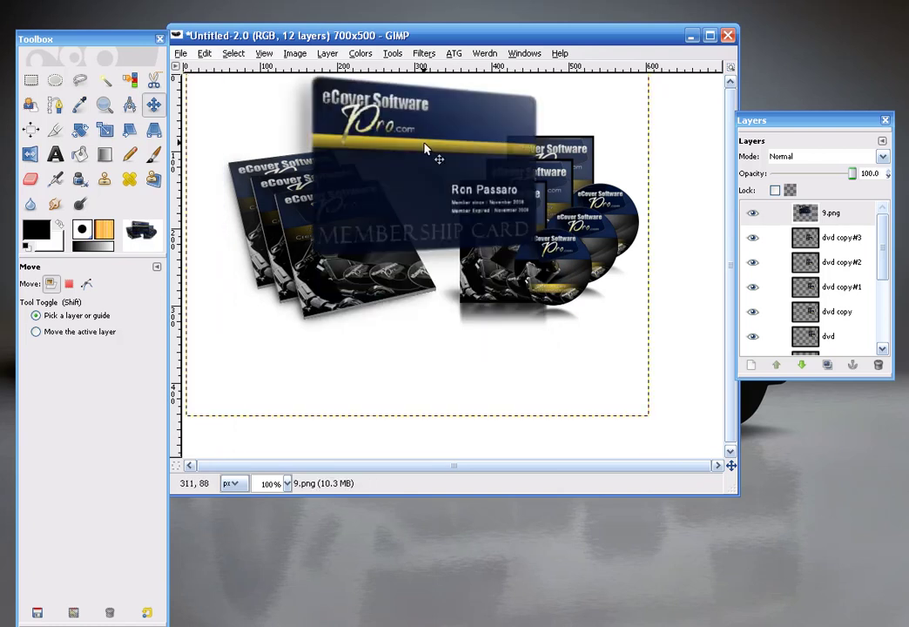
Send the card layer to the bottom, then raise it just above Background
left_click(295, 54)
mouse_move(327, 54)
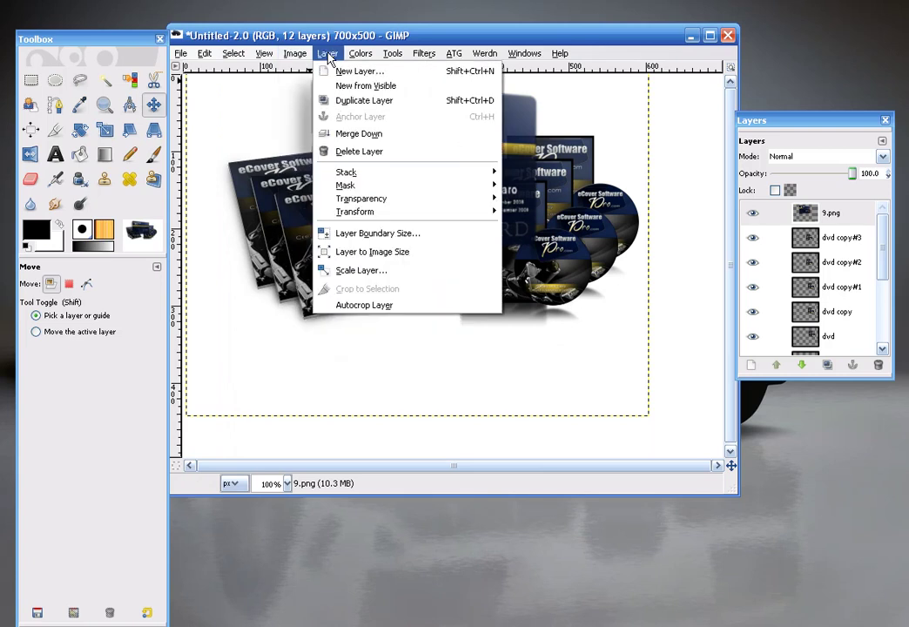
mouse_move(475, 173)
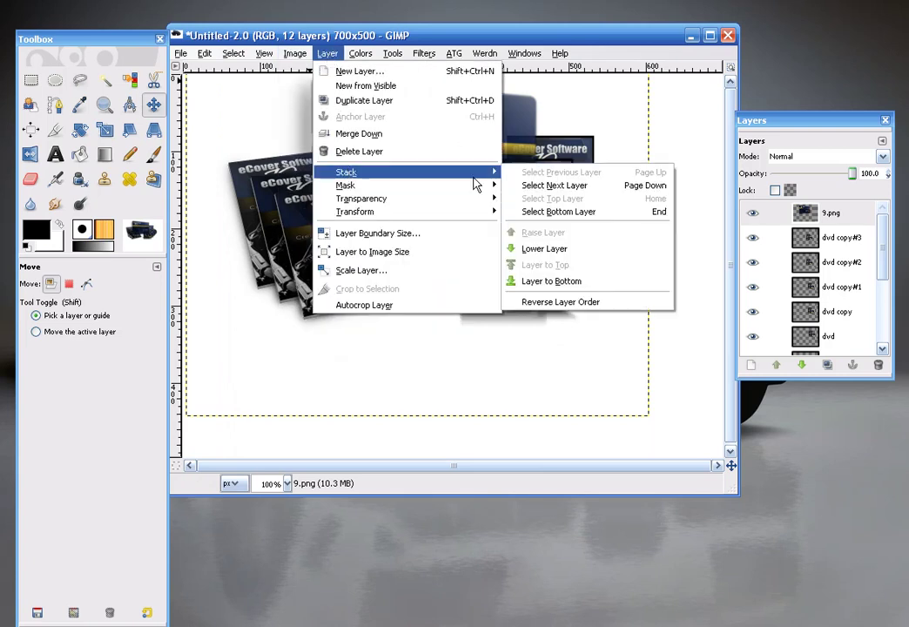
left_click(534, 283)
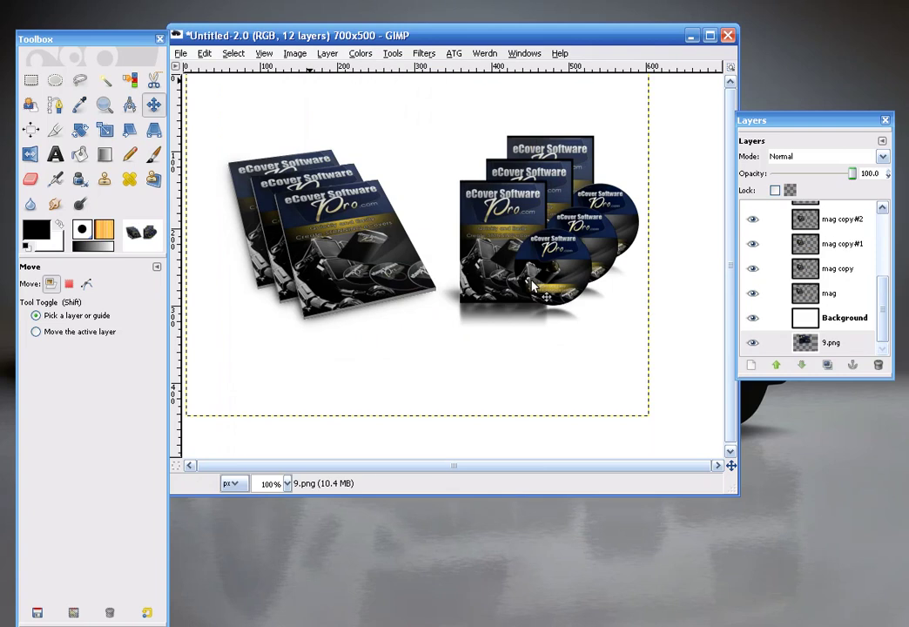
left_click(327, 54)
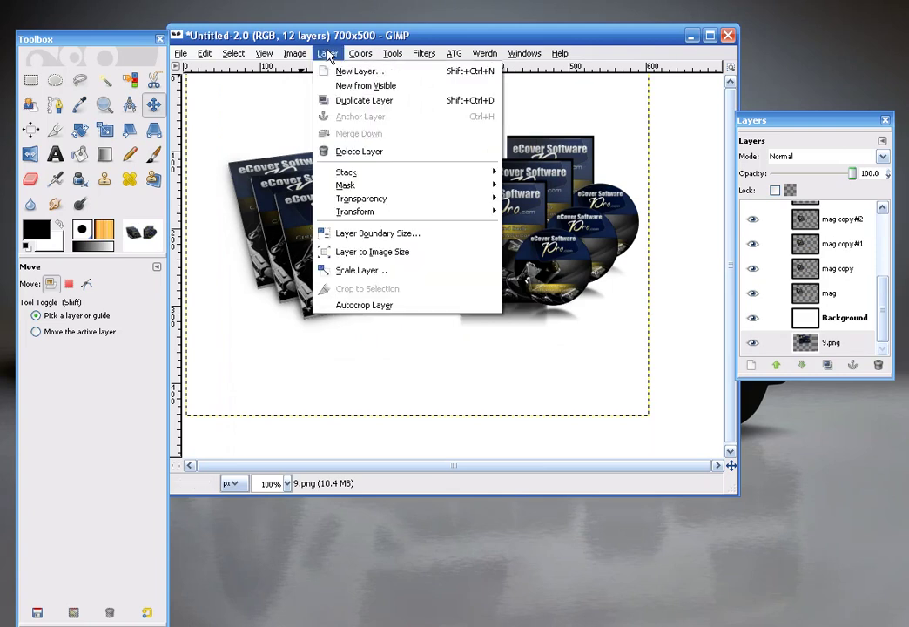
mouse_move(366, 178)
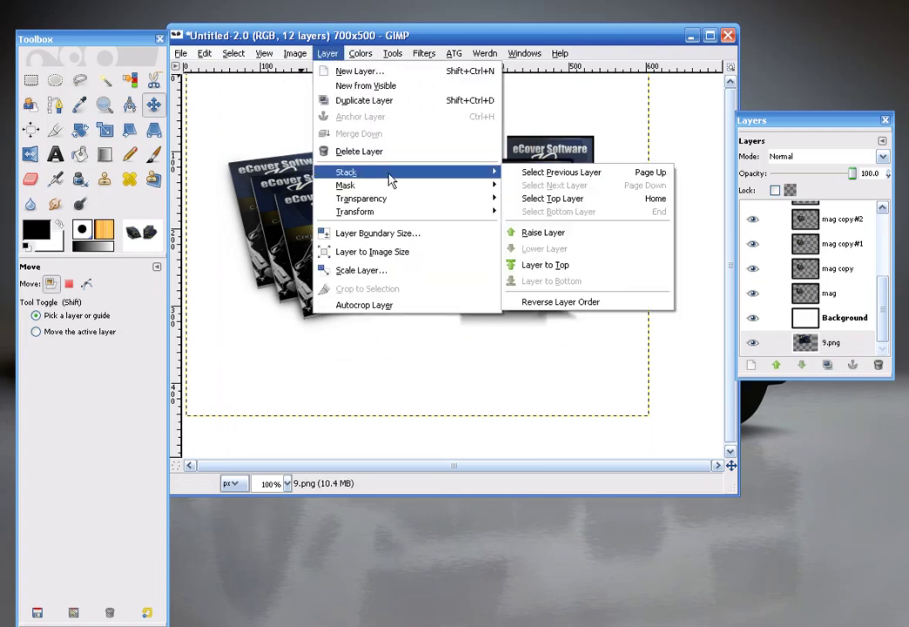
left_click(550, 240)
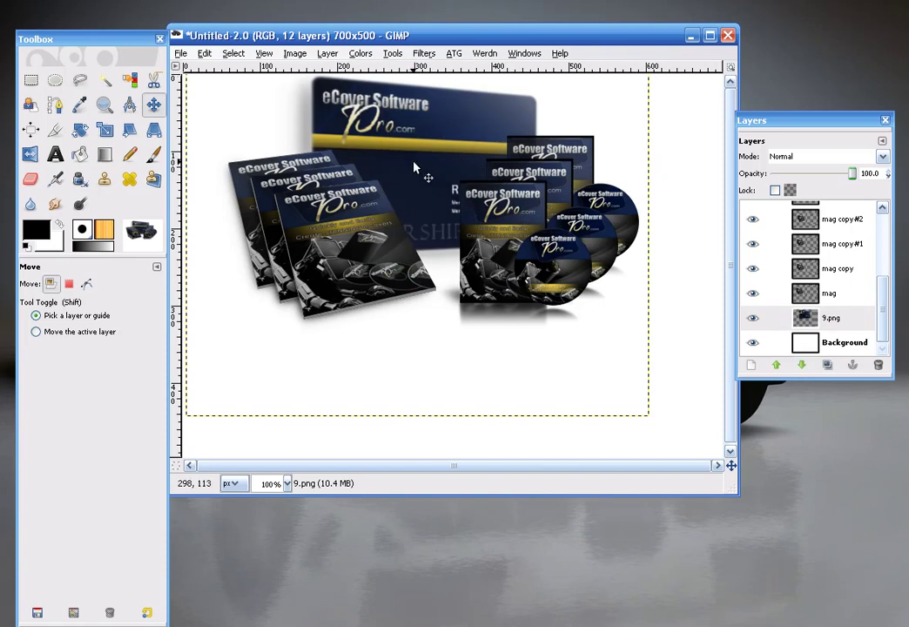
Scale the card to 400×400 and nudge it up and left
left_click(327, 54)
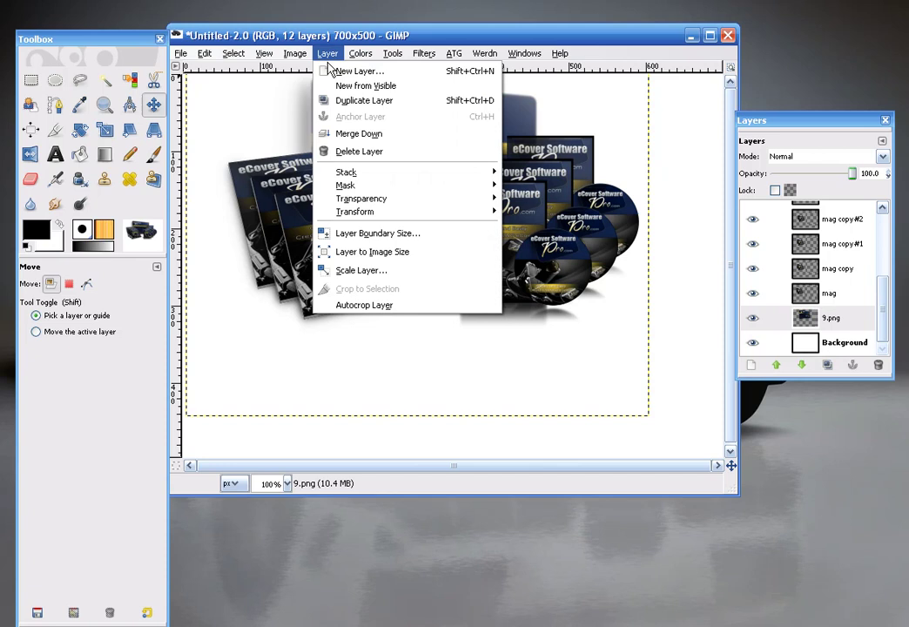
left_click(366, 271)
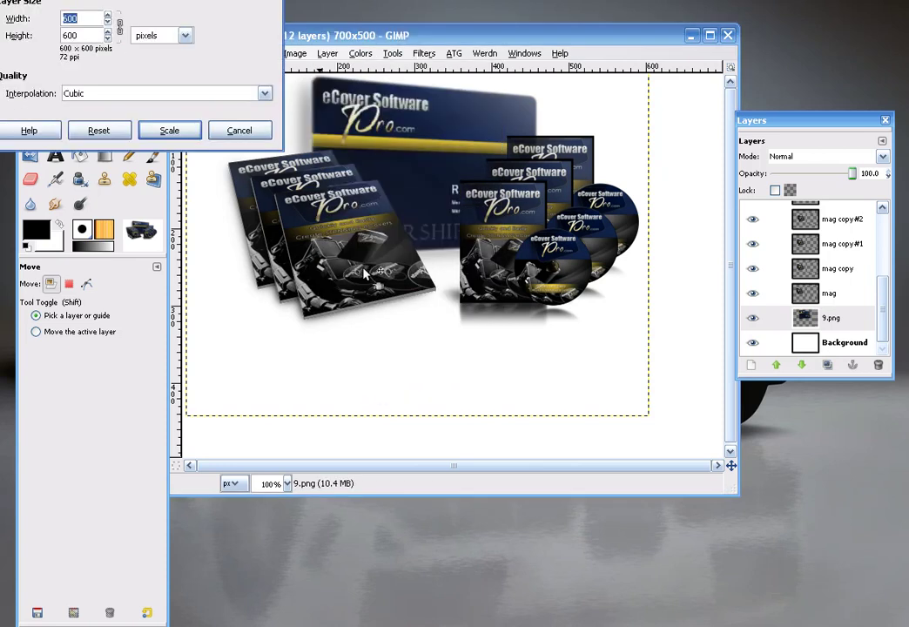
type("400")
key("Tab")
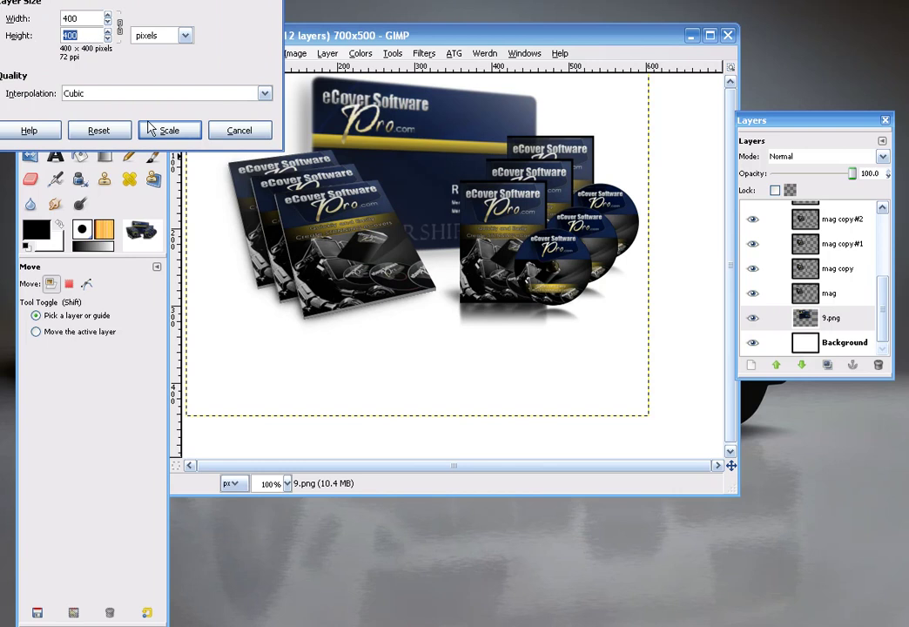
left_click(174, 132)
left_click_drag(415, 171, 408, 140)
Browse the NewImages folder and open 19.png, the phone image, as a layer
left_click(181, 54)
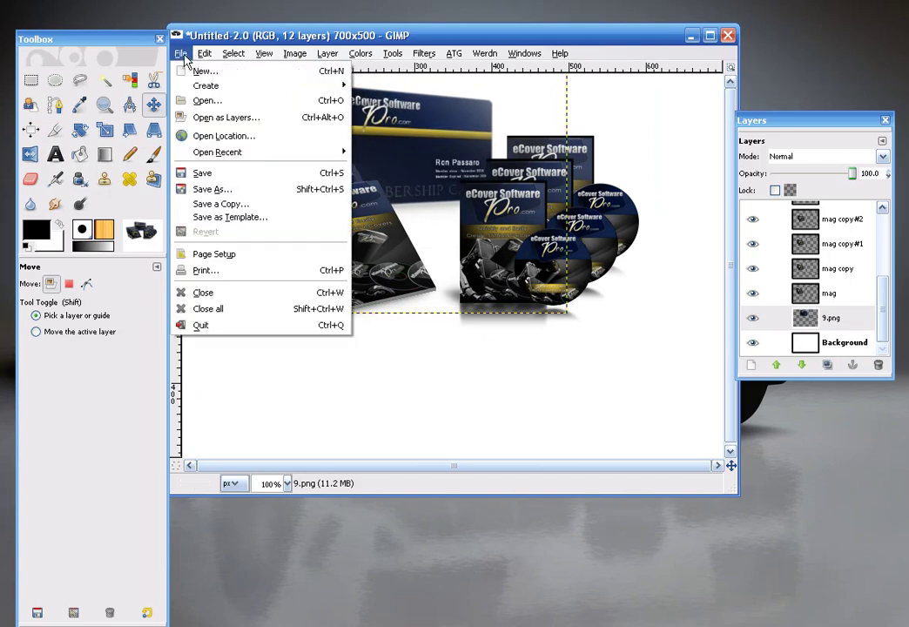
left_click(219, 119)
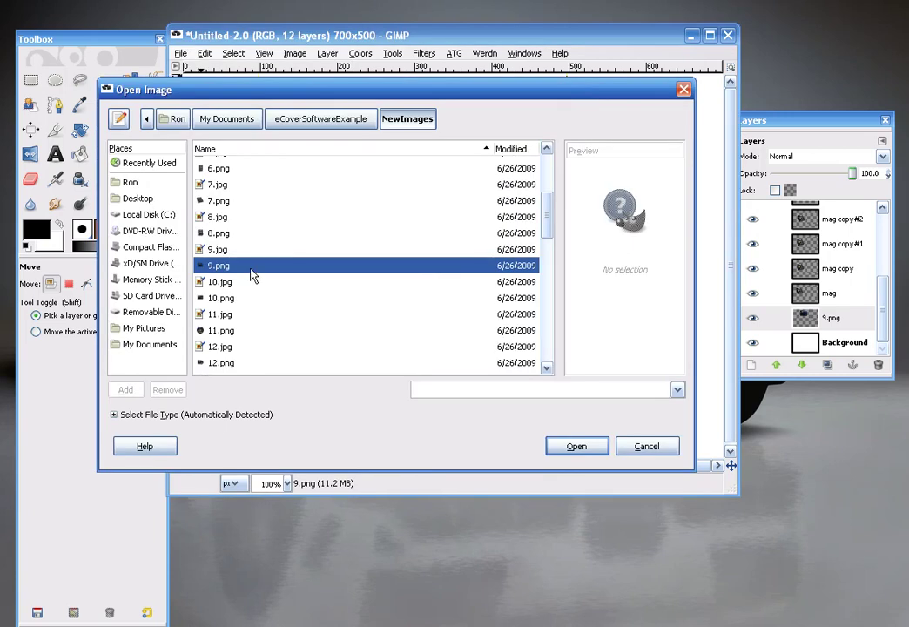
scroll(252, 274, "down", 2)
left_click(220, 296)
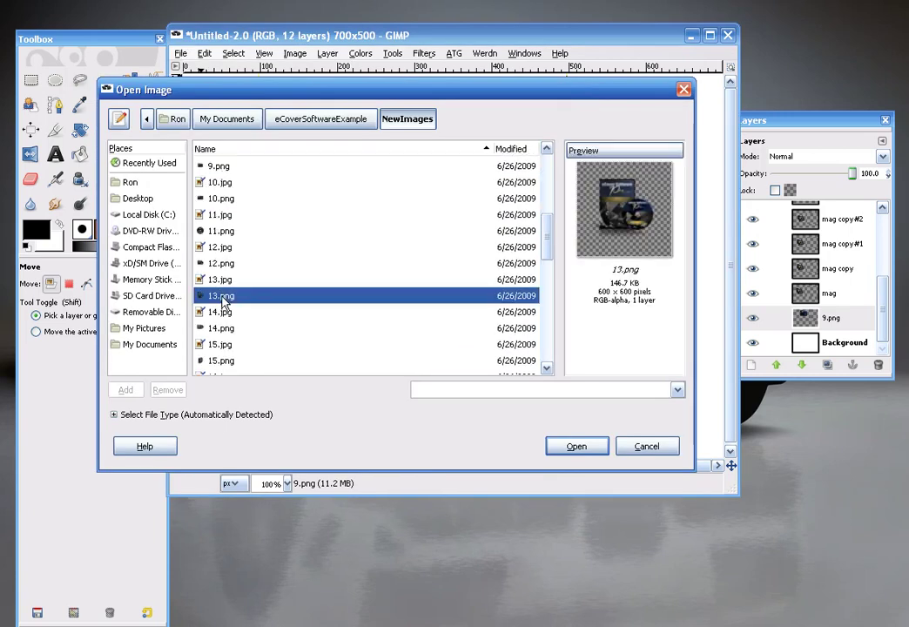
scroll(231, 306, "down", 2)
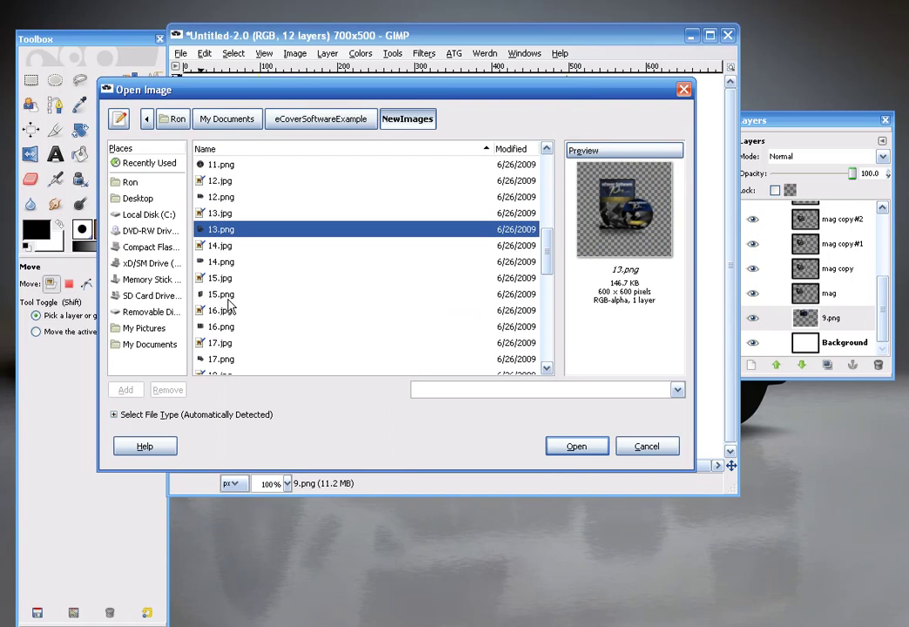
left_click(228, 360)
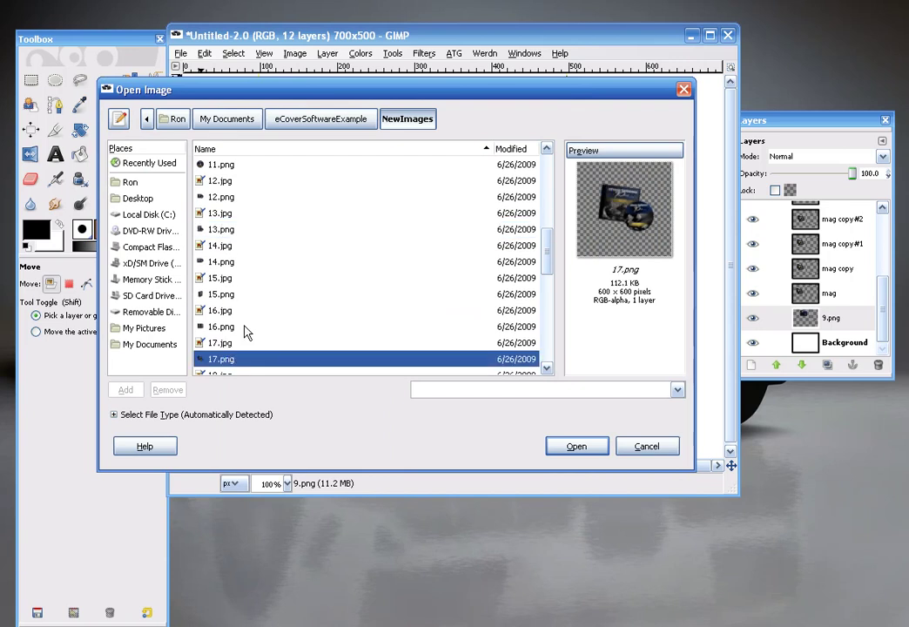
scroll(251, 329, "down", 2)
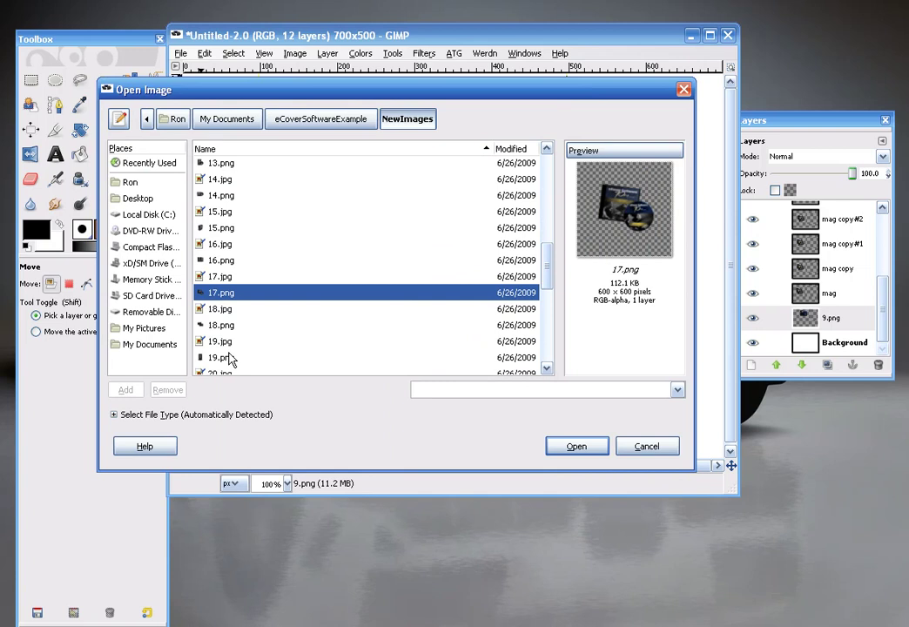
left_click(231, 362)
left_click(557, 447)
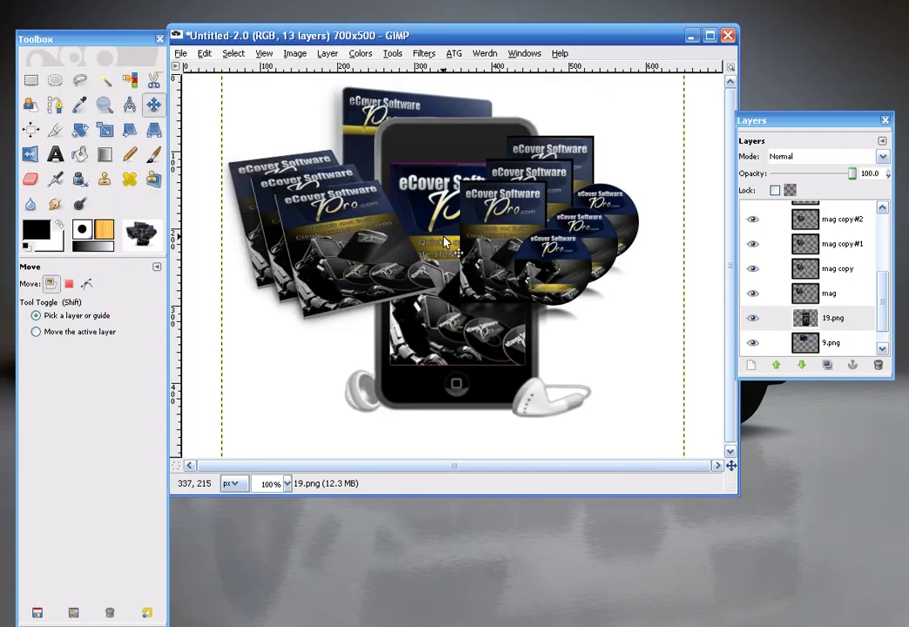
Move the phone layer to the top of the layer stack
left_click(327, 53)
mouse_move(392, 173)
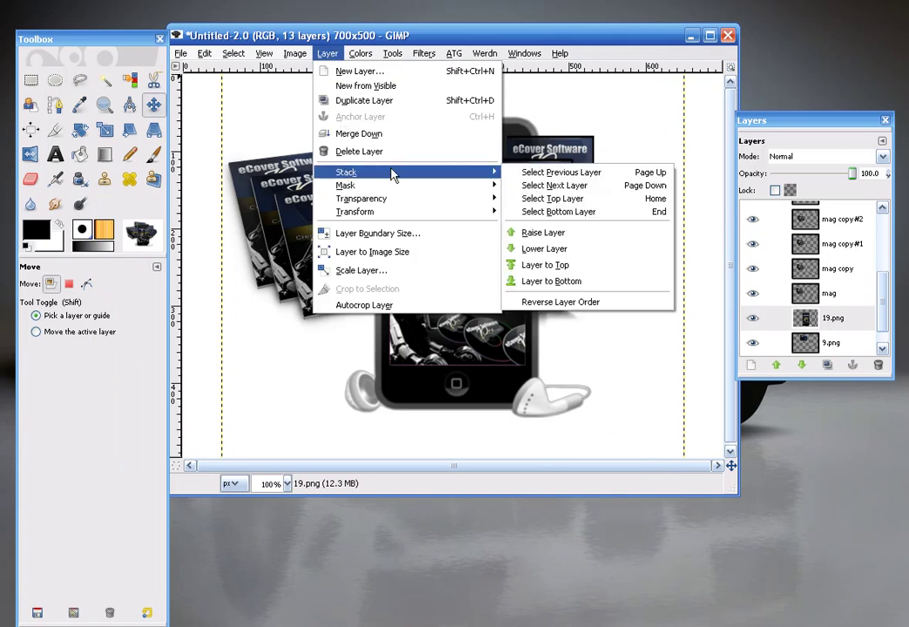
left_click(547, 270)
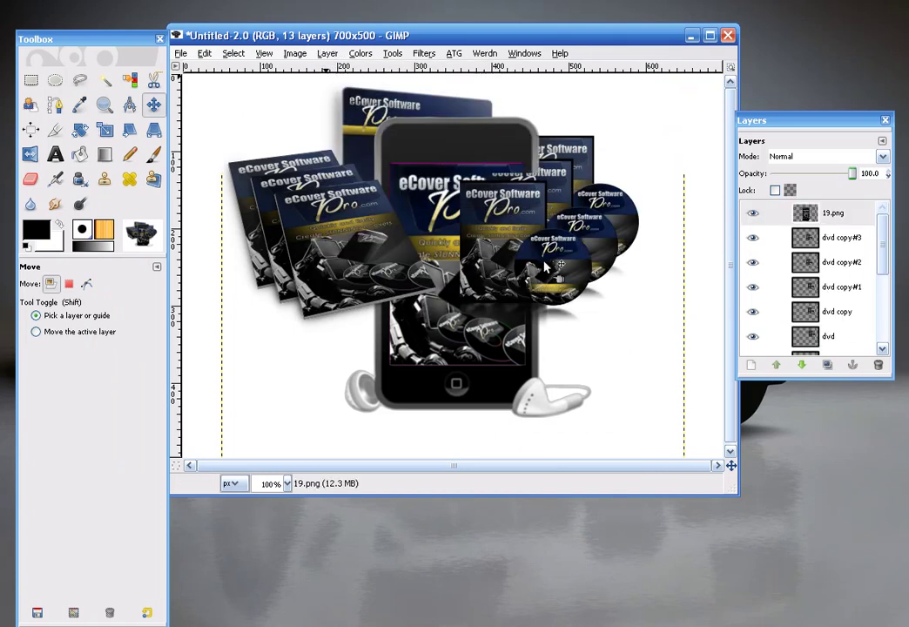
Scale the phone to 400×400 and shift it about 38 pixels left
left_click(327, 53)
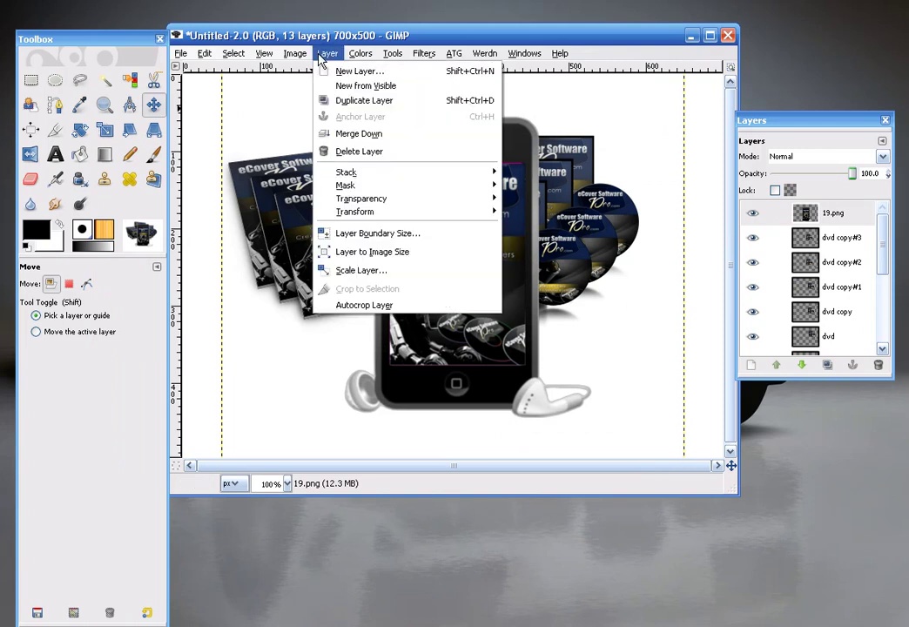
left_click(366, 270)
type("400")
left_click(112, 81)
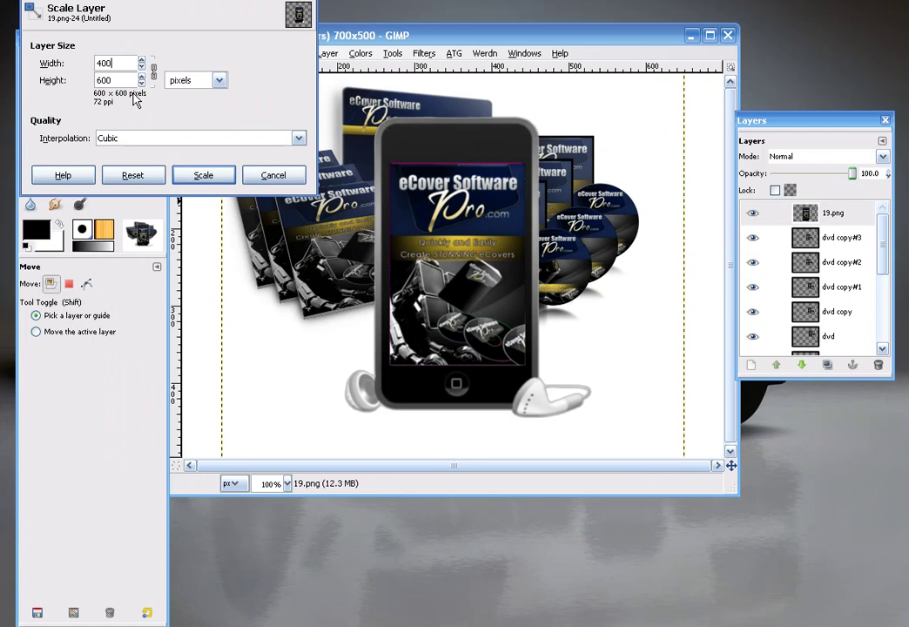
left_click(203, 175)
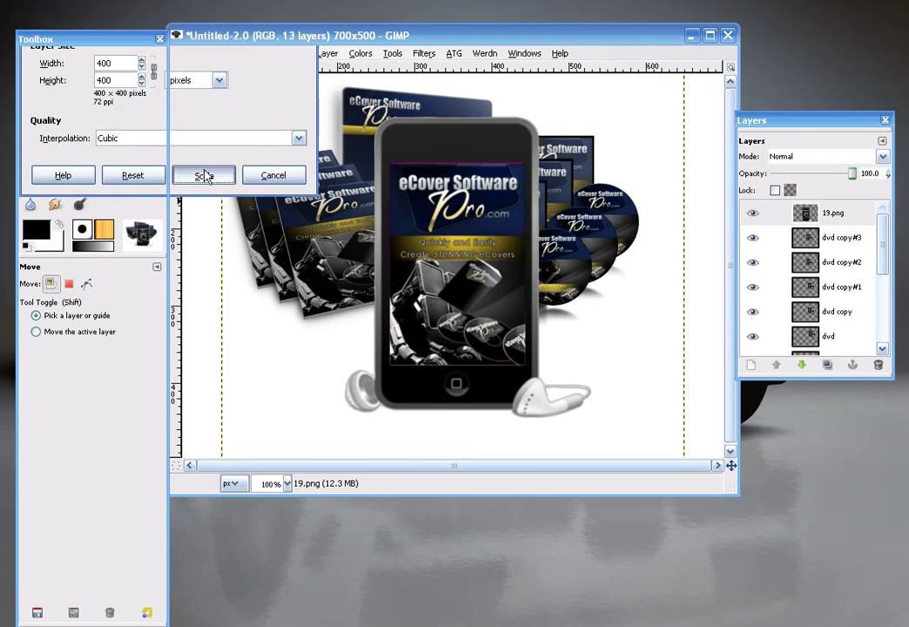
left_click_drag(453, 272, 423, 286)
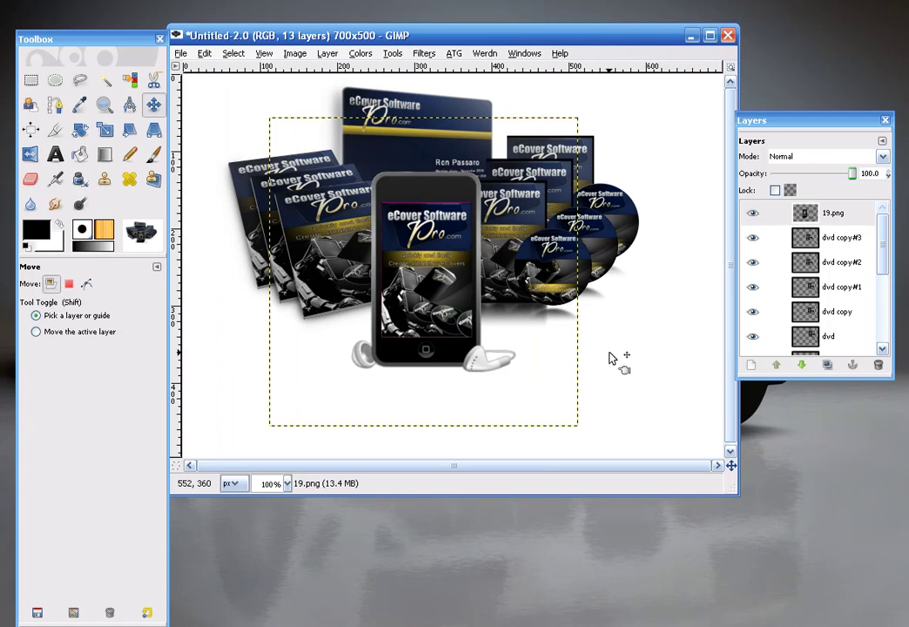
Select the Rectangle Select tool and close the File menu without saving
left_click(30, 83)
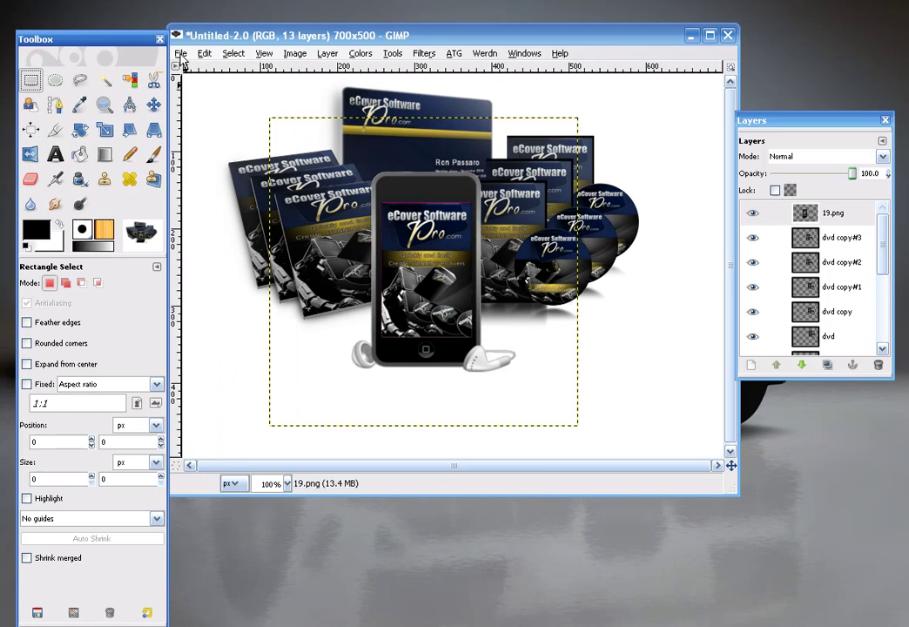
left_click(180, 53)
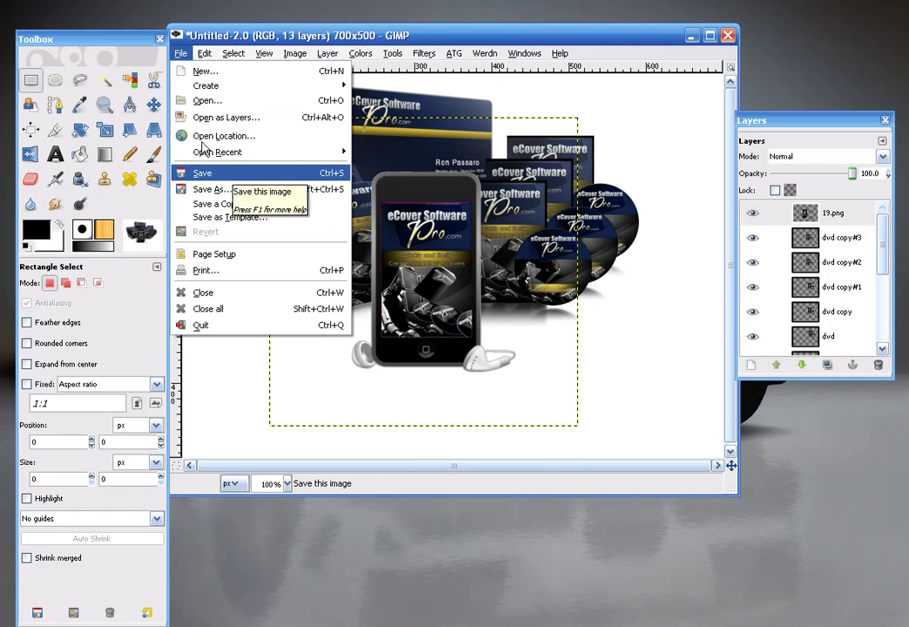
left_click(187, 54)
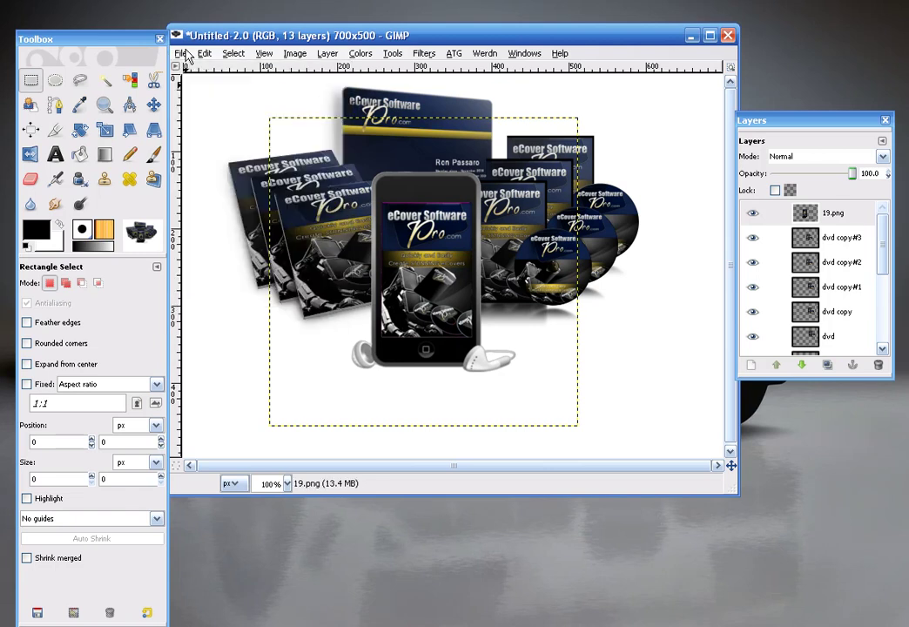